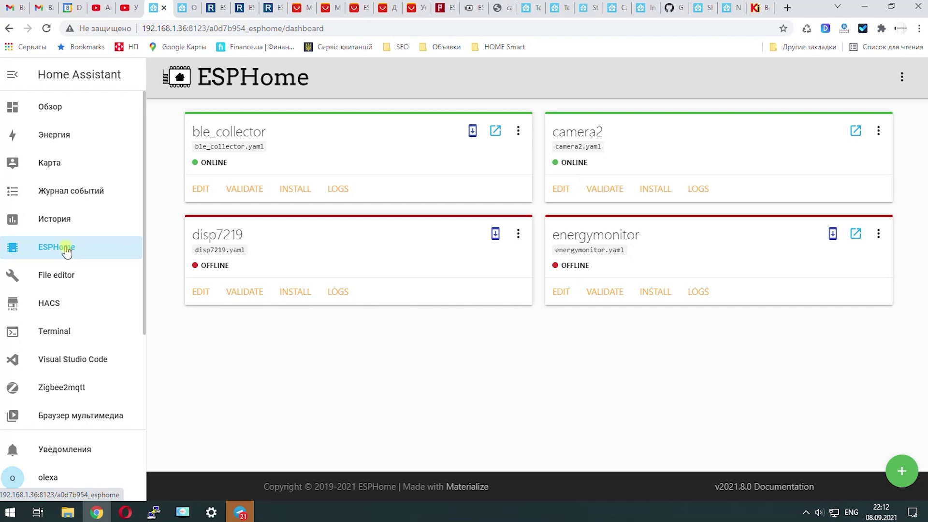
pyautogui.click(67, 247)
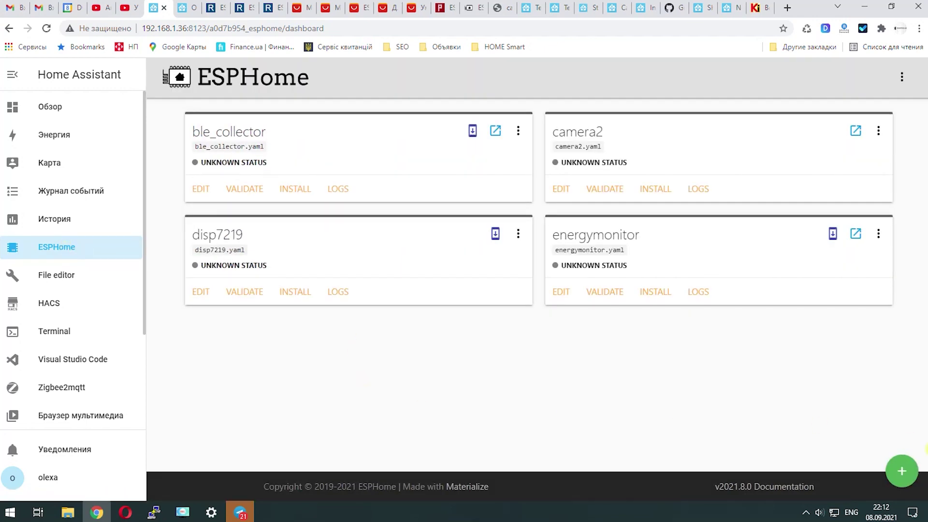
pyautogui.click(902, 470)
pyautogui.click(471, 240)
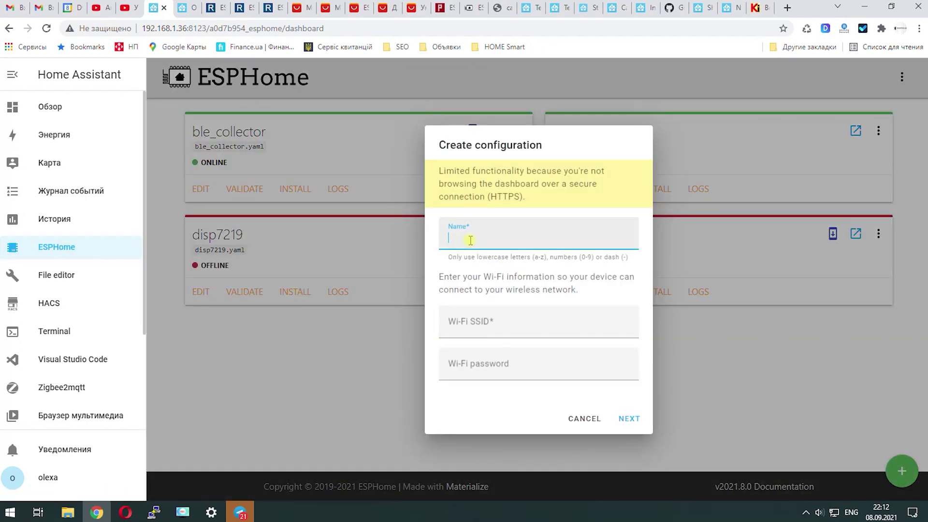
pyautogui.write('cam1')
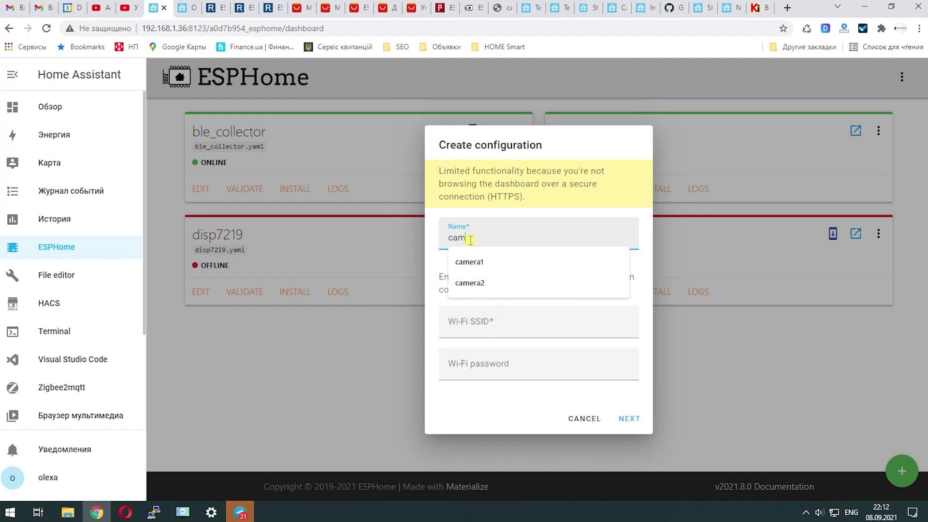
pyautogui.click(498, 321)
pyautogui.click(490, 347)
pyautogui.click(490, 368)
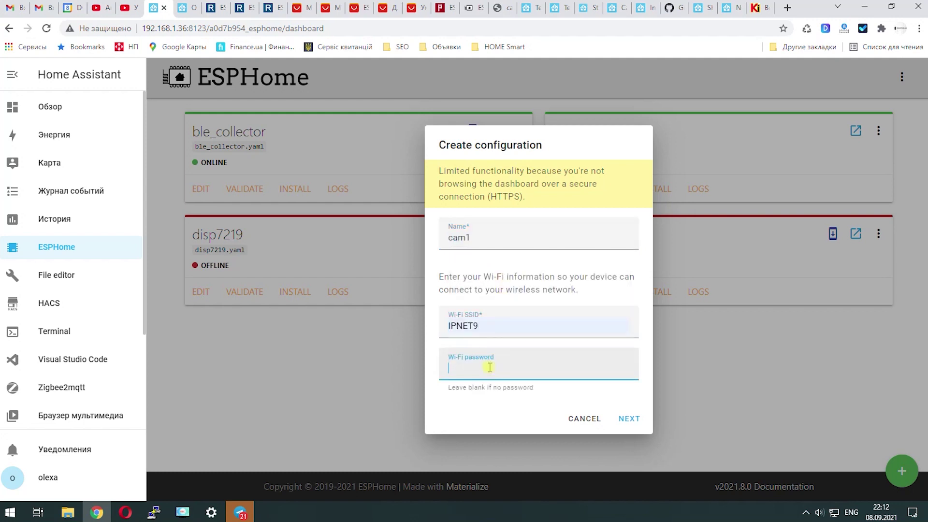
pyautogui.write('••••••••')
pyautogui.click(629, 419)
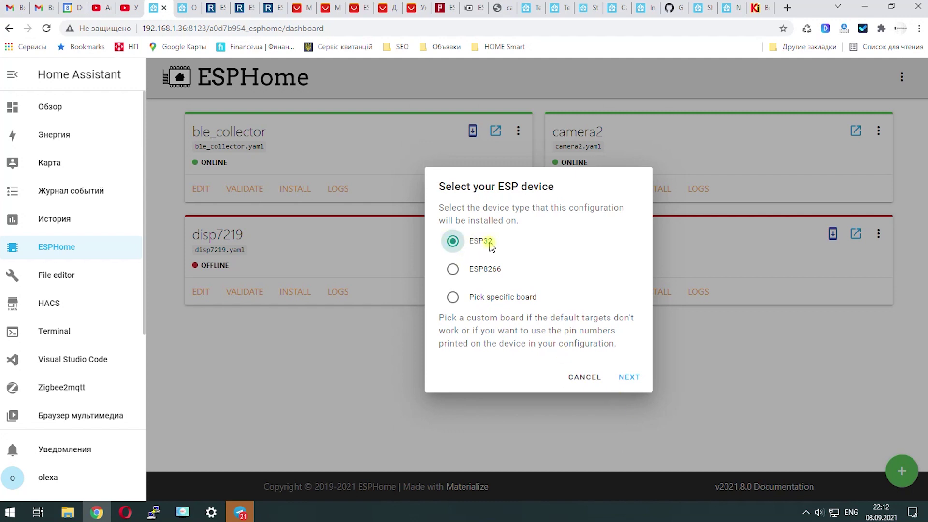
pyautogui.click(584, 377)
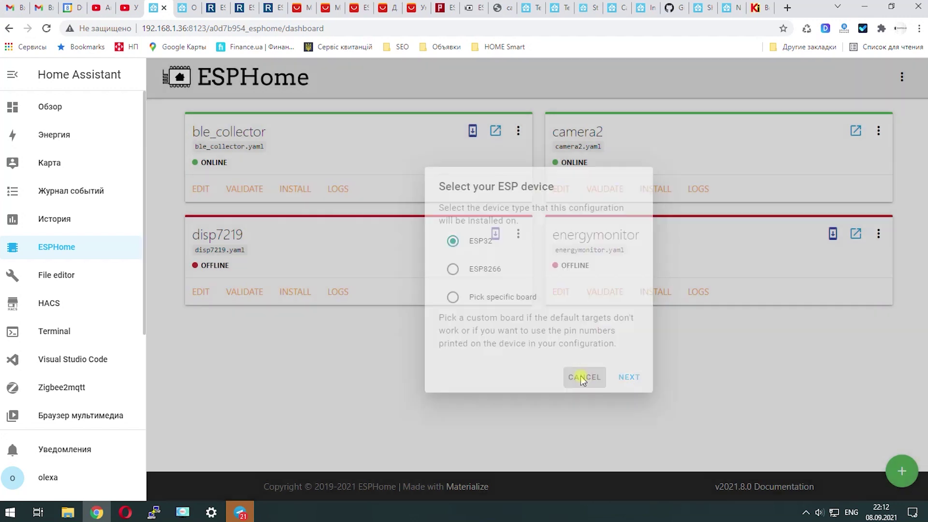
# Open the camera2 configuration for editing and highlight its web_server entry
pyautogui.click(564, 190)
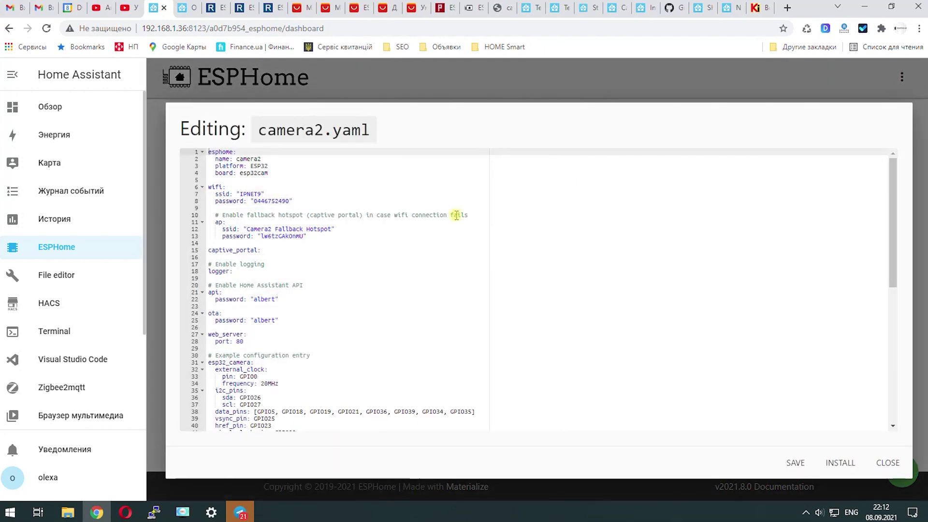
pyautogui.scroll(-1, 248, 304)
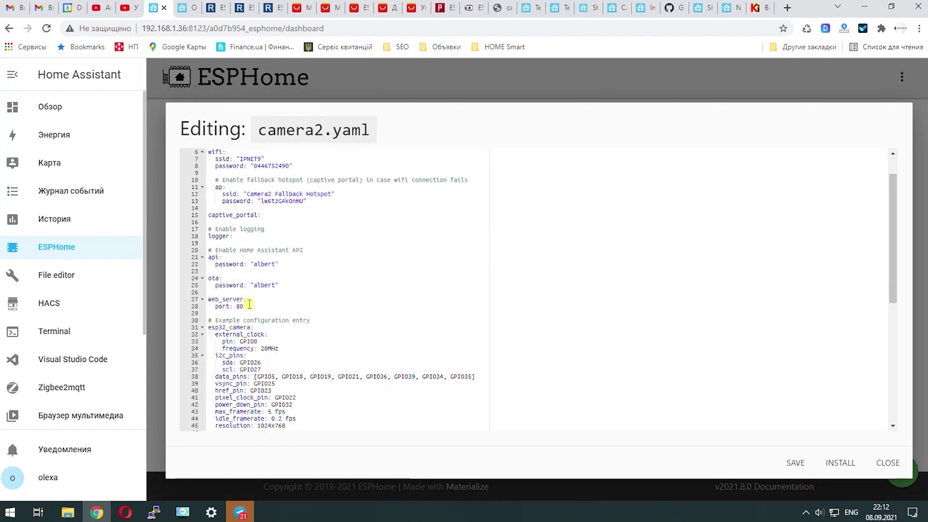
pyautogui.moveTo(248, 299); pyautogui.dragTo(208, 299)
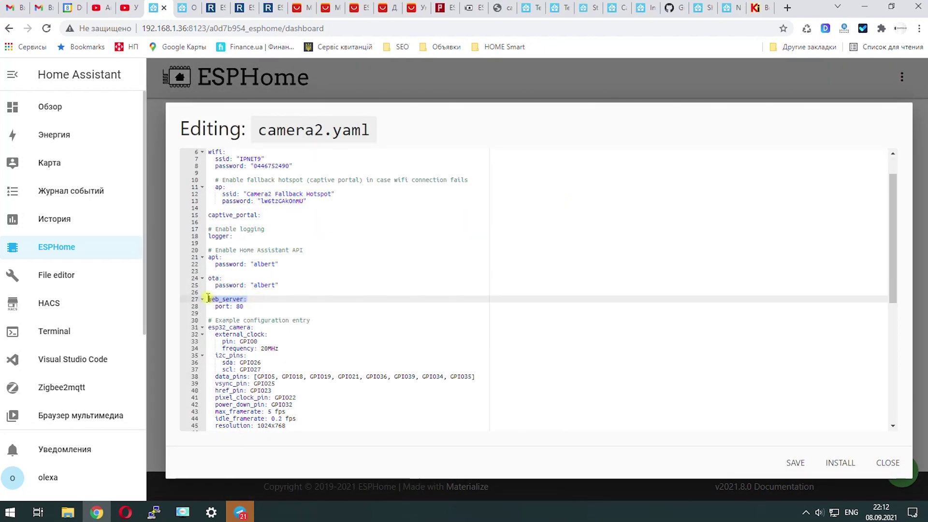
# Switch to the camera2 Web Server page and test the Flash LED by toggling it on and off several times
pyautogui.click(501, 7)
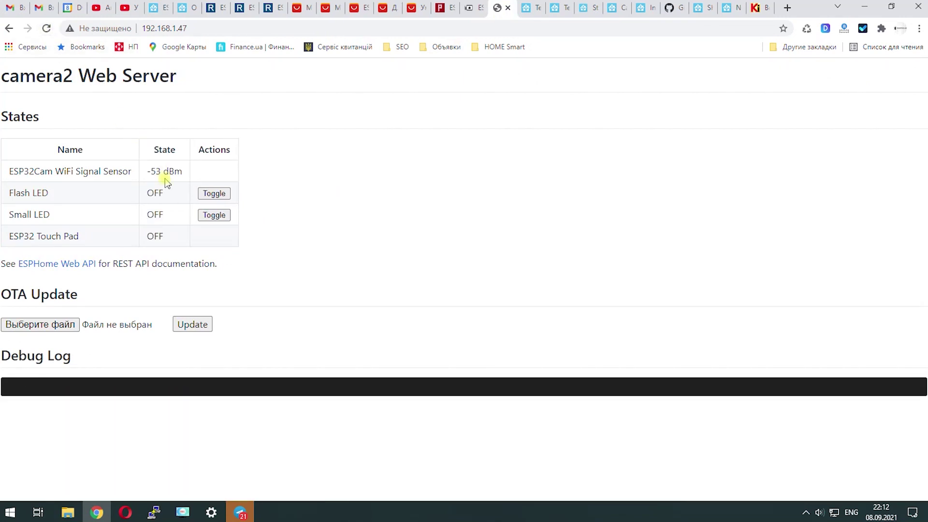
pyautogui.click(216, 194)
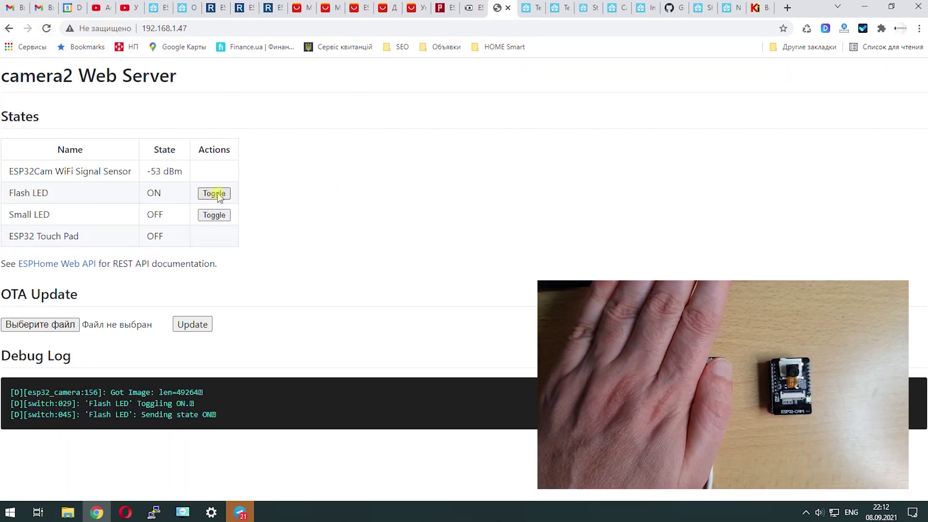
pyautogui.click(217, 194)
pyautogui.click(216, 194)
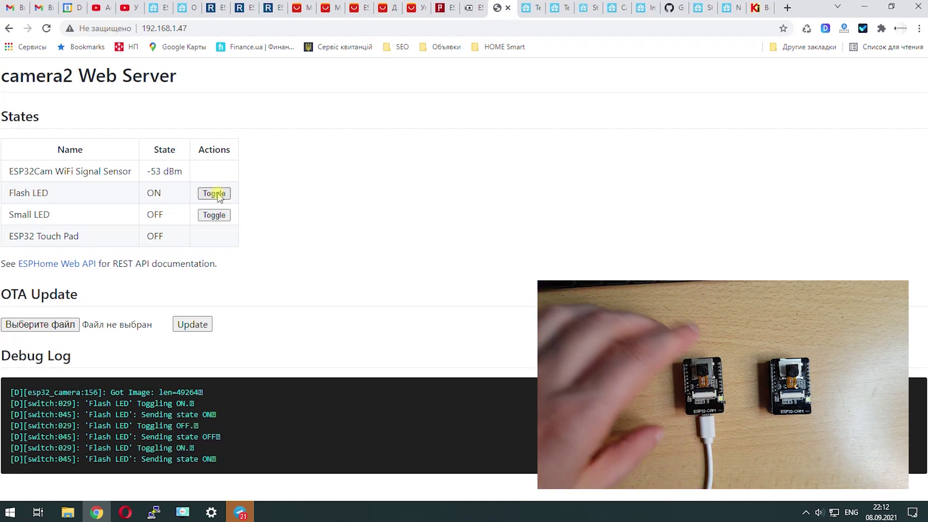
pyautogui.click(216, 194)
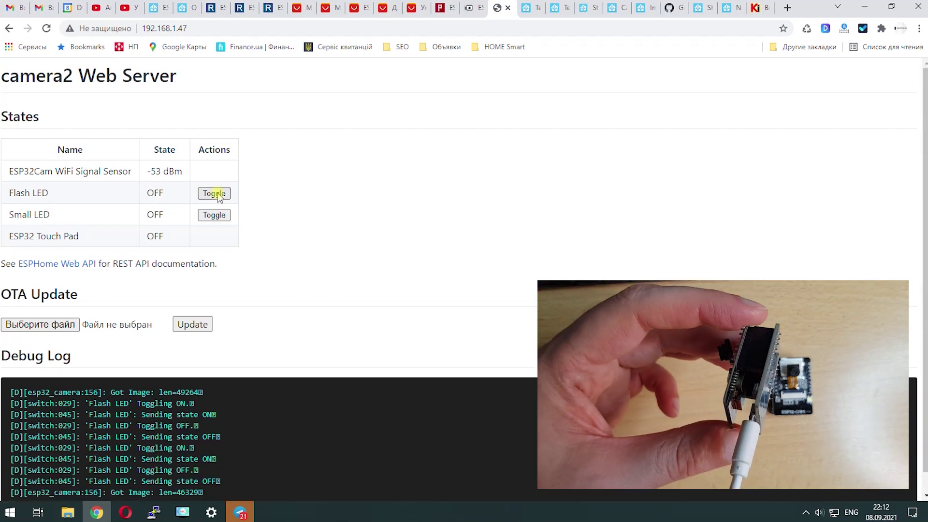
pyautogui.click(217, 193)
pyautogui.click(217, 196)
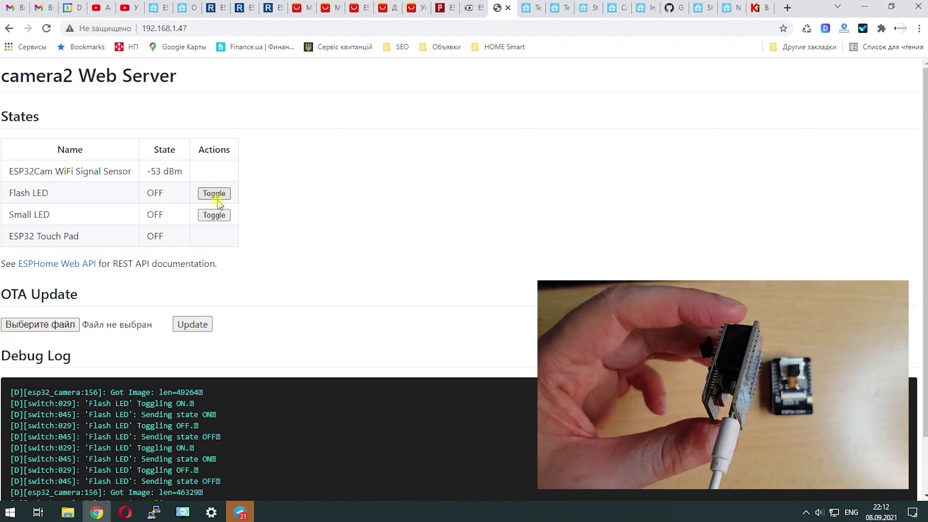
# Test the Small LED by toggling it on and off, and review the debug log of the camera2 web server
pyautogui.click(217, 216)
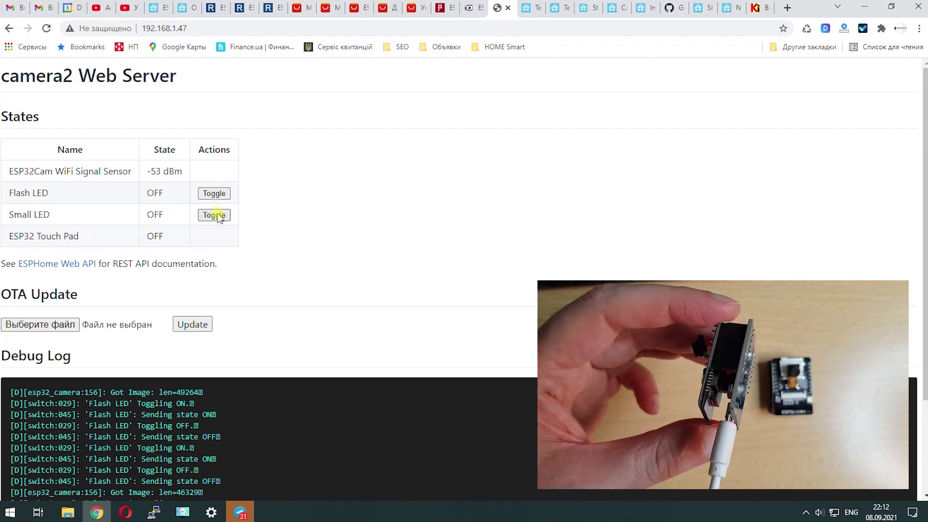
pyautogui.click(217, 216)
pyautogui.click(217, 216)
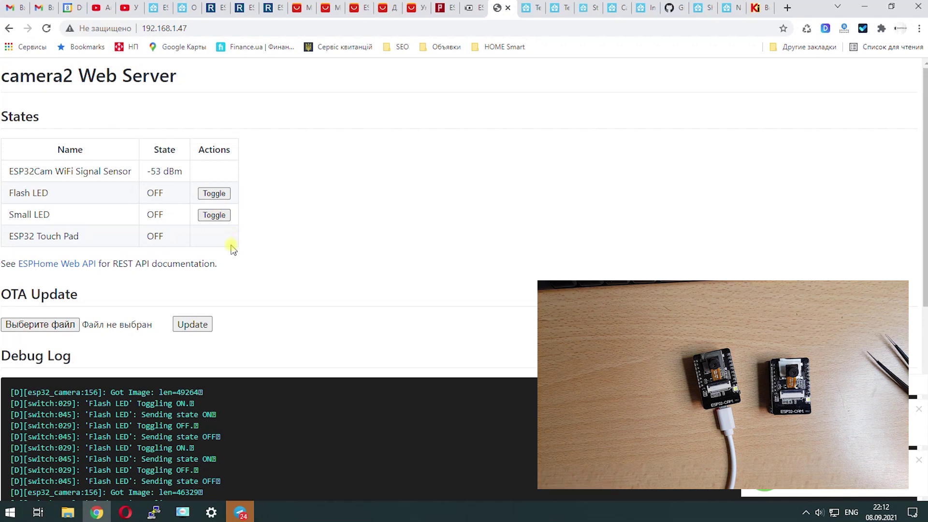
pyautogui.scroll(-7, 231, 247)
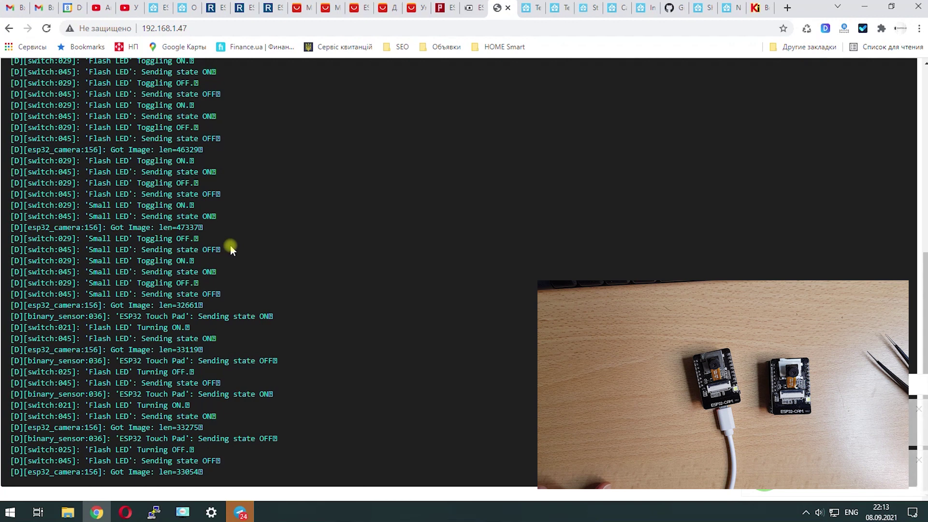
pyautogui.scroll(7, 230, 245)
# Return to camera2.yaml and highlight the esp32_camera block from its heading through max_framerate
pyautogui.click(163, 7)
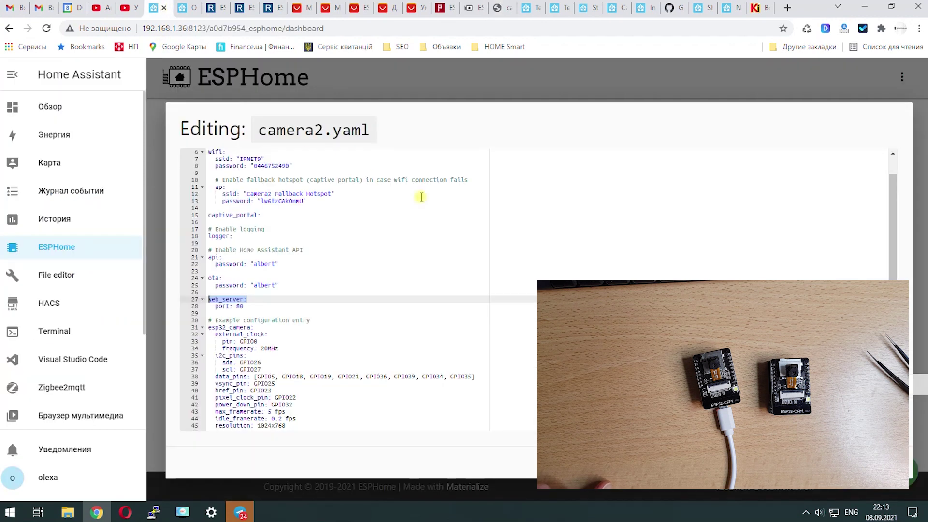
pyautogui.scroll(-3, 242, 304)
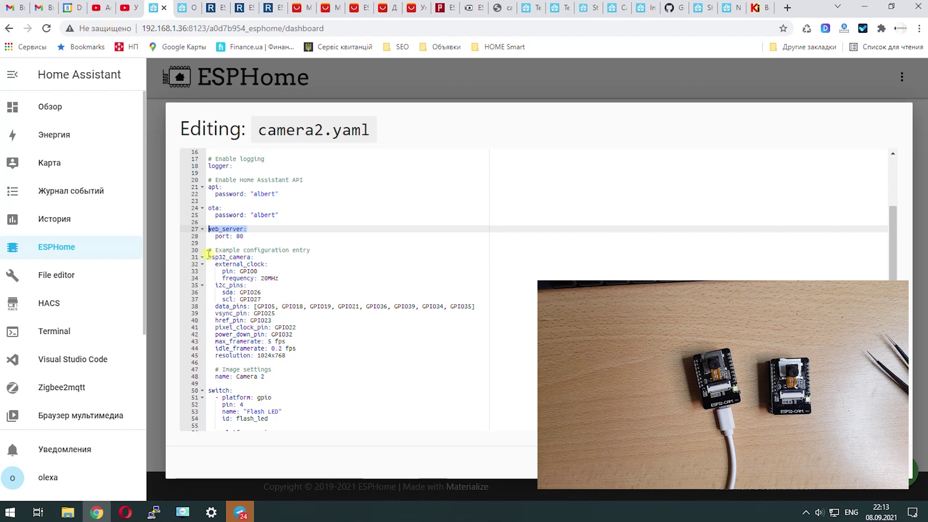
pyautogui.scroll(-2, 208, 253)
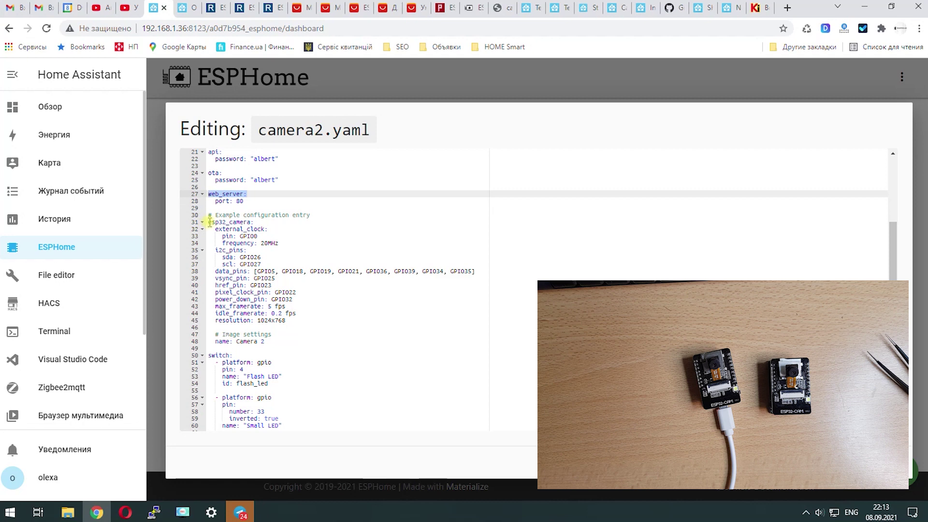
pyautogui.moveTo(210, 222); pyautogui.dragTo(289, 306)
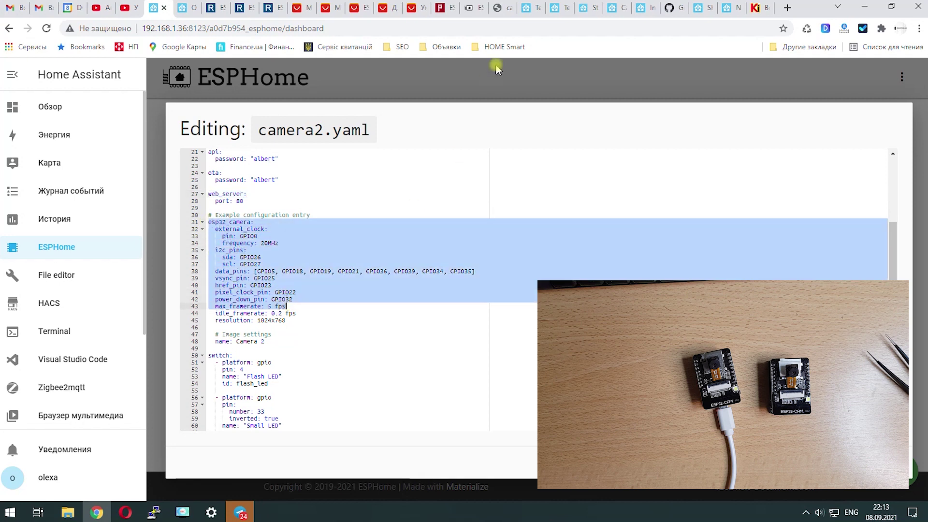
# Consult the configuration variables in the ESP32 Camera Component documentation and return to camera2.yaml
pyautogui.click(475, 8)
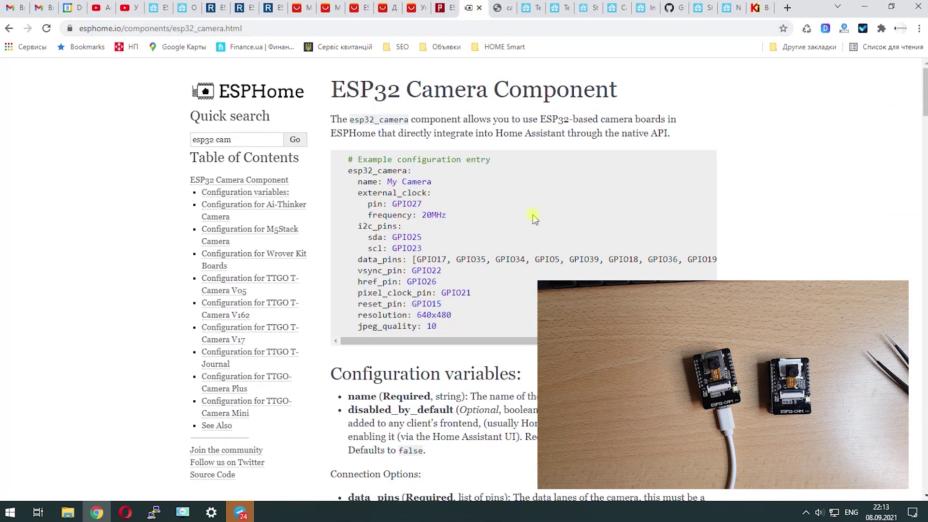
pyautogui.scroll(-12, 534, 218)
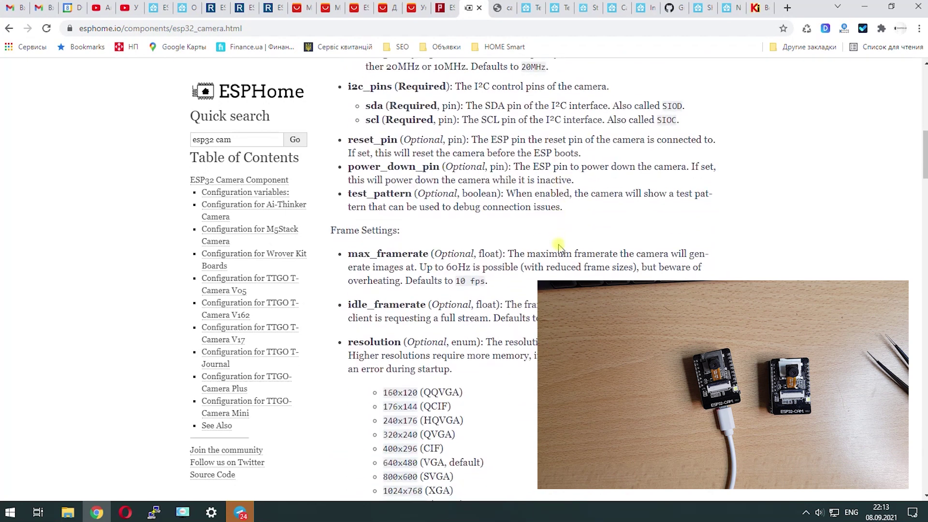
pyautogui.click(160, 9)
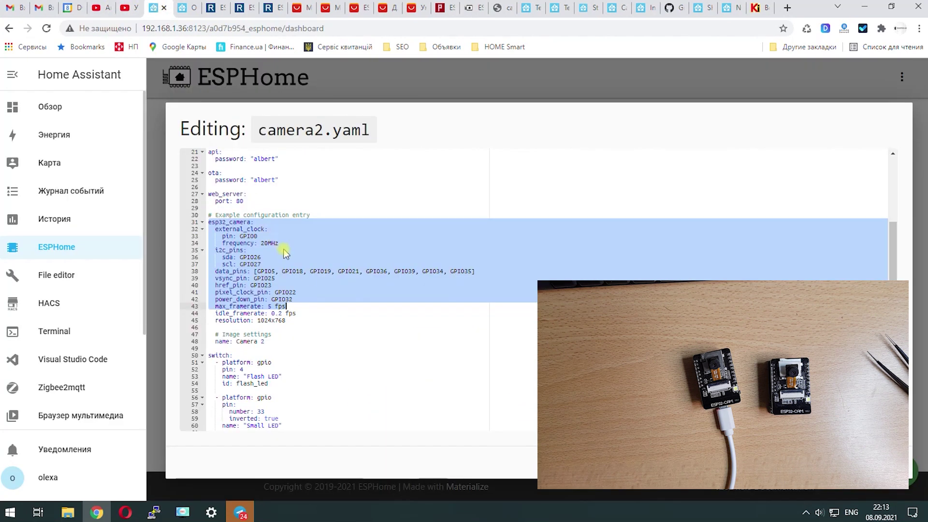
# Examine the max_framerate and idle_framerate settings in the esp32_camera block
pyautogui.click(332, 294)
pyautogui.click(286, 307)
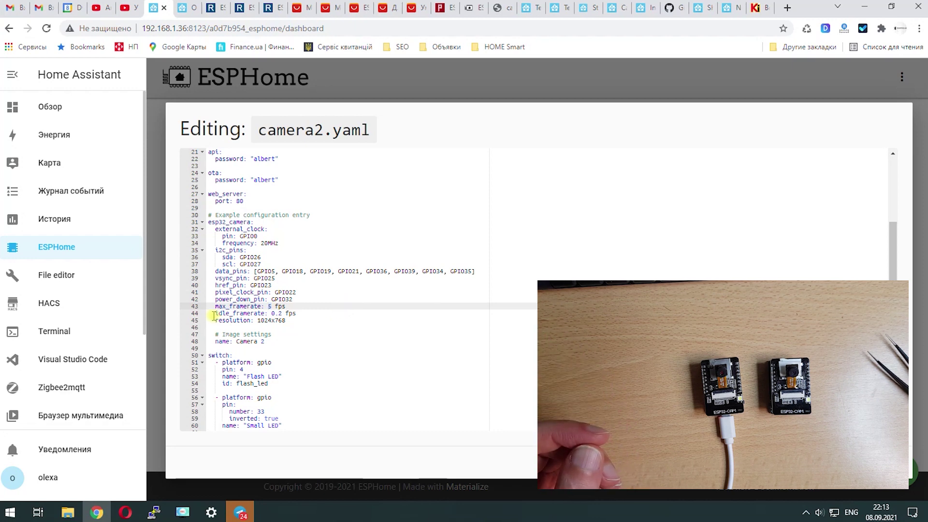
pyautogui.moveTo(214, 314); pyautogui.dragTo(286, 315)
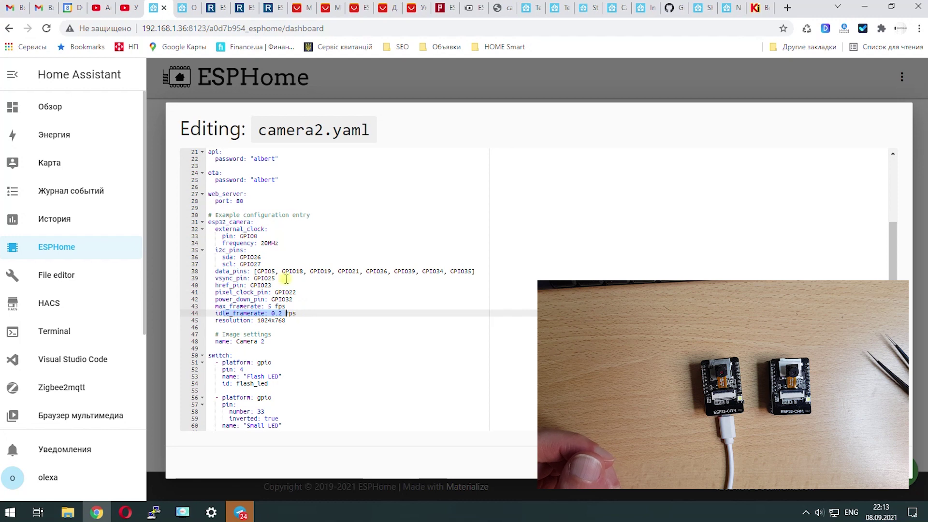
# View the enlarged Camera 2 stream on the Home Assistant video dashboard and close it
pyautogui.click(186, 7)
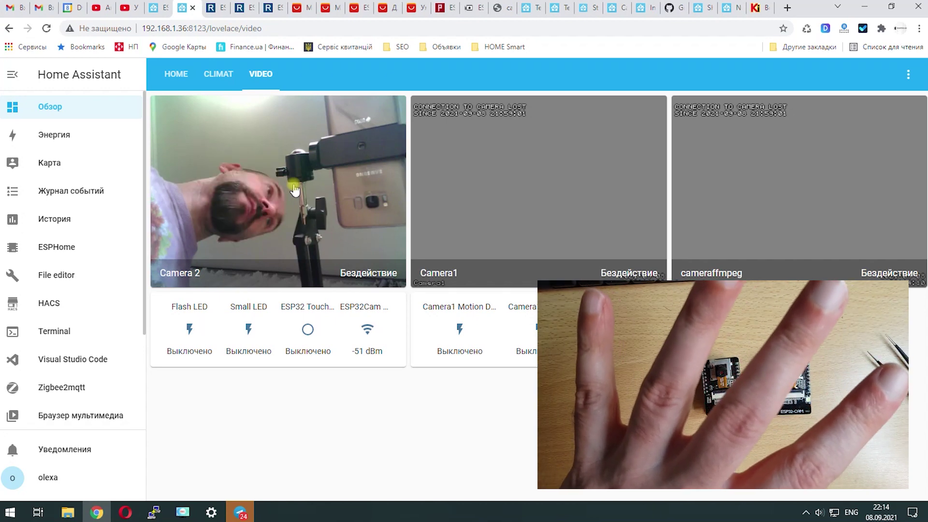
pyautogui.click(295, 190)
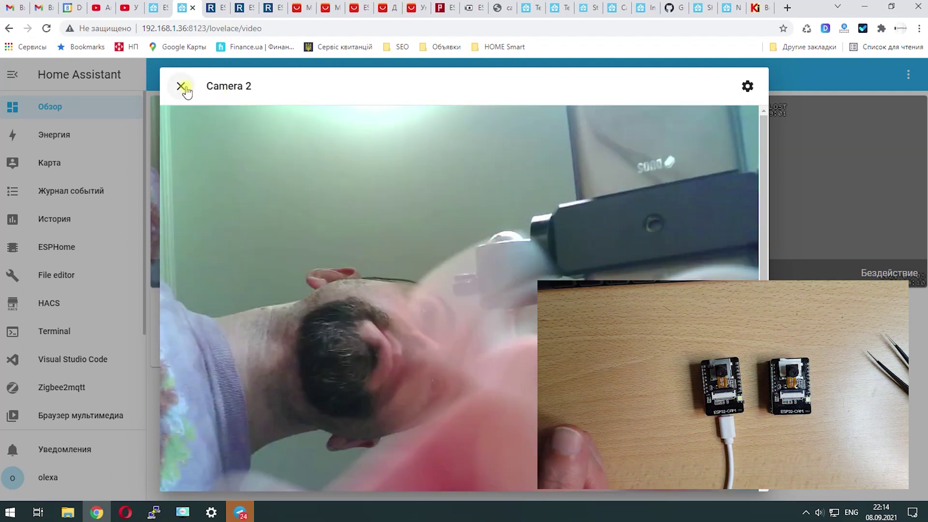
pyautogui.click(181, 87)
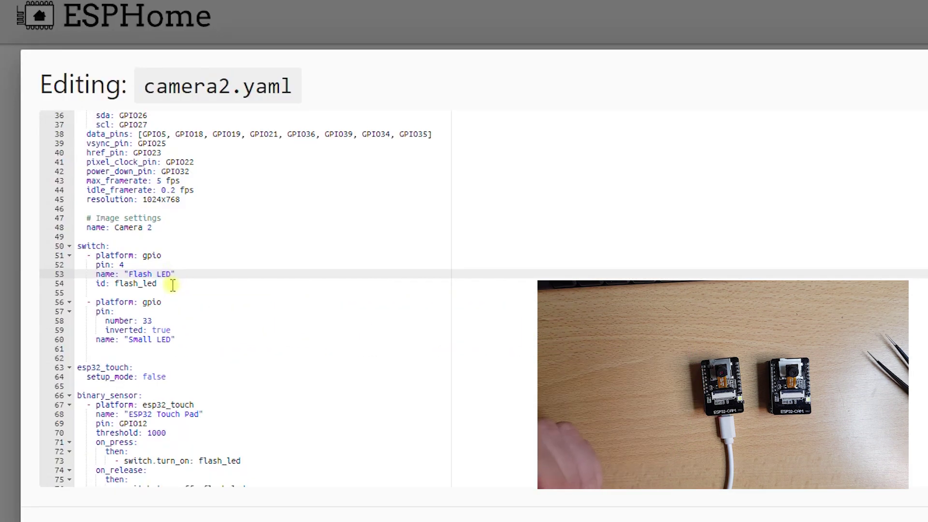
# Examine the Flash LED switch definition and the inverted setting of the Small LED pin in camera2.yaml
pyautogui.moveTo(172, 288); pyautogui.dragTo(61, 249)
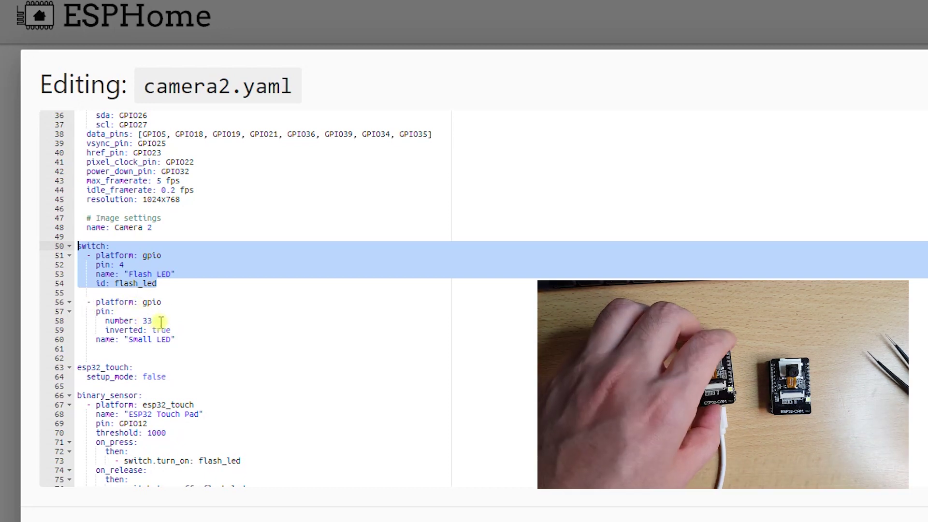
pyautogui.doubleClick(159, 329)
pyautogui.moveTo(159, 330); pyautogui.dragTo(128, 330)
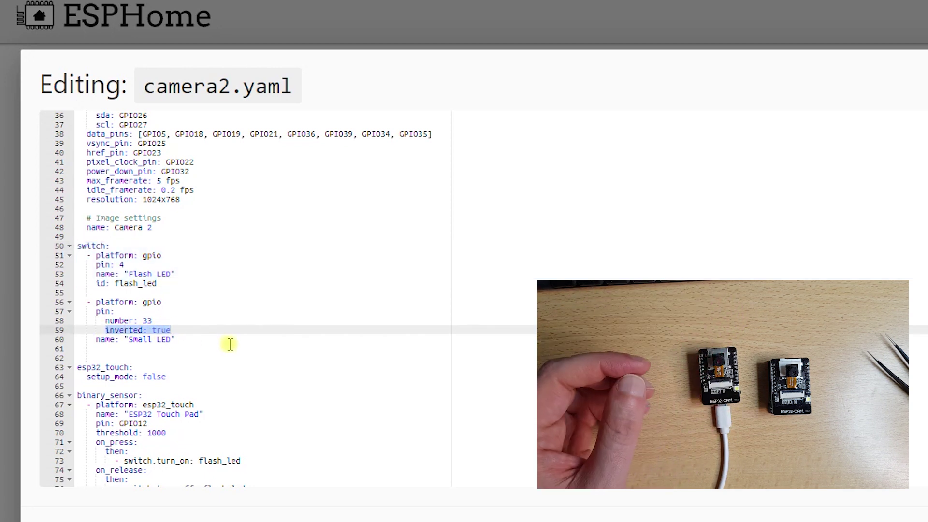
# Examine the ESP32 Touch Pad sensor's pin and its on_press and on_release actions for flash_led
pyautogui.scroll(-2, 230, 345)
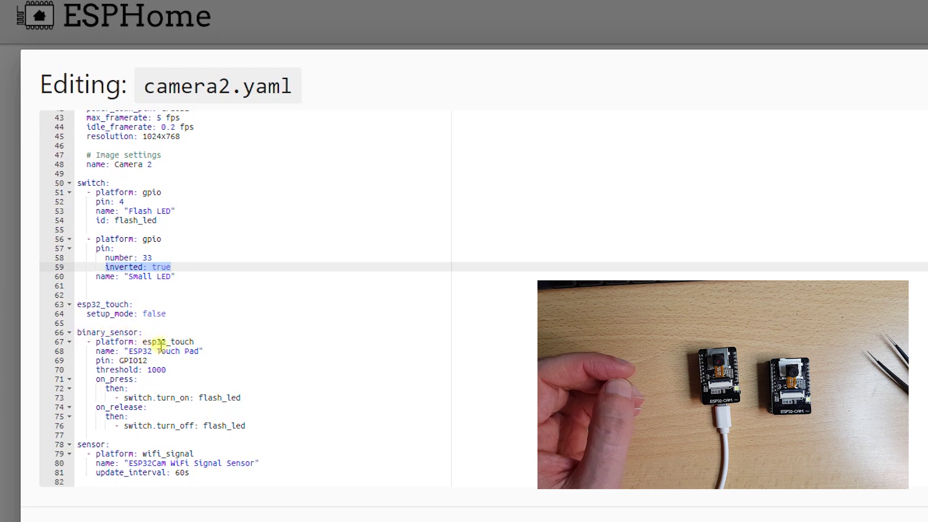
pyautogui.moveTo(151, 362); pyautogui.dragTo(137, 361)
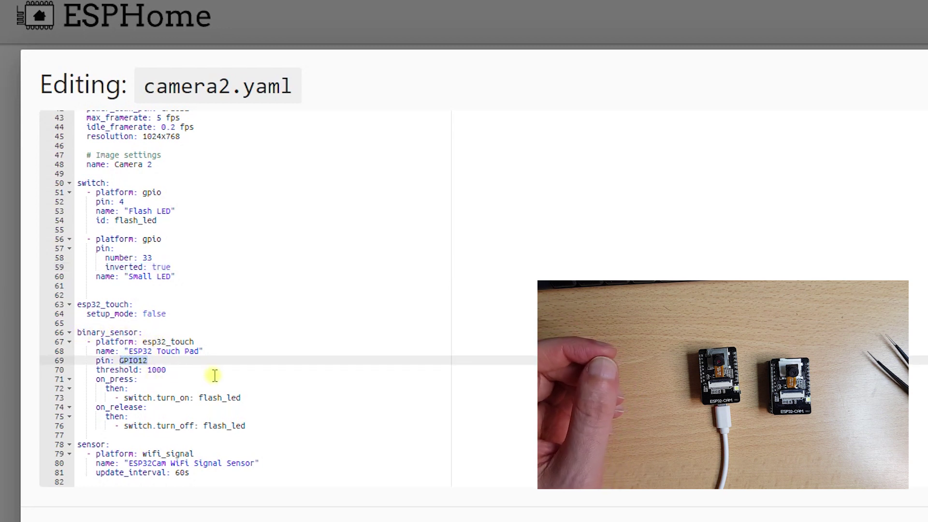
pyautogui.moveTo(272, 428); pyautogui.dragTo(41, 382)
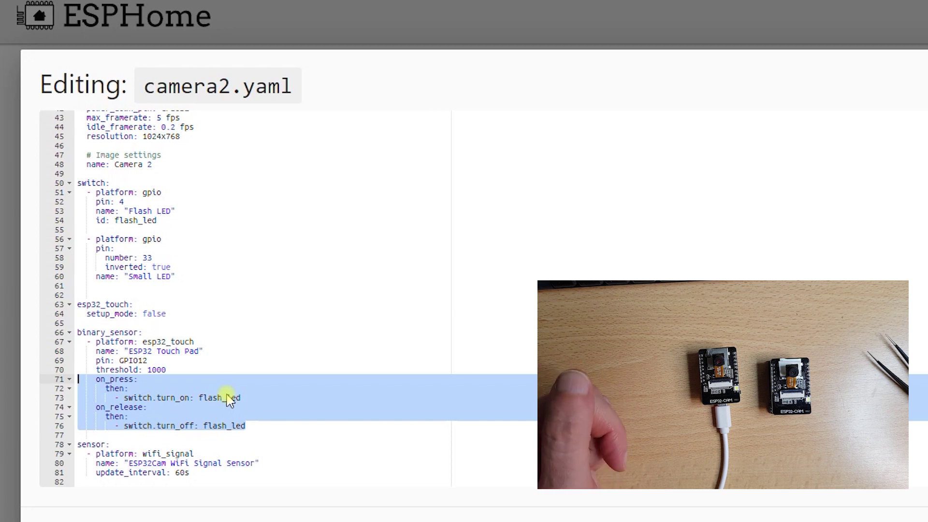
pyautogui.click(297, 434)
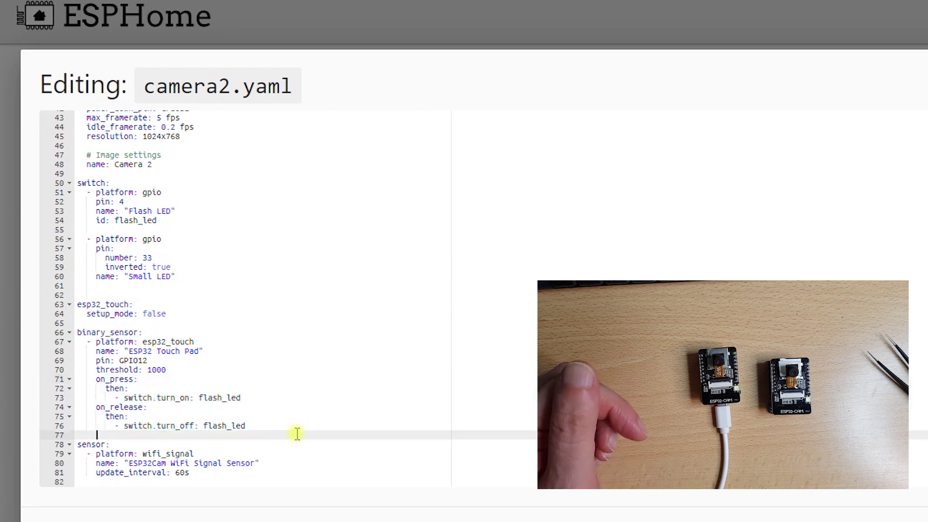
# Examine the wifi_signal sensor block, including its name and update_interval, at the end of camera2.yaml
pyautogui.moveTo(205, 477); pyautogui.dragTo(78, 443)
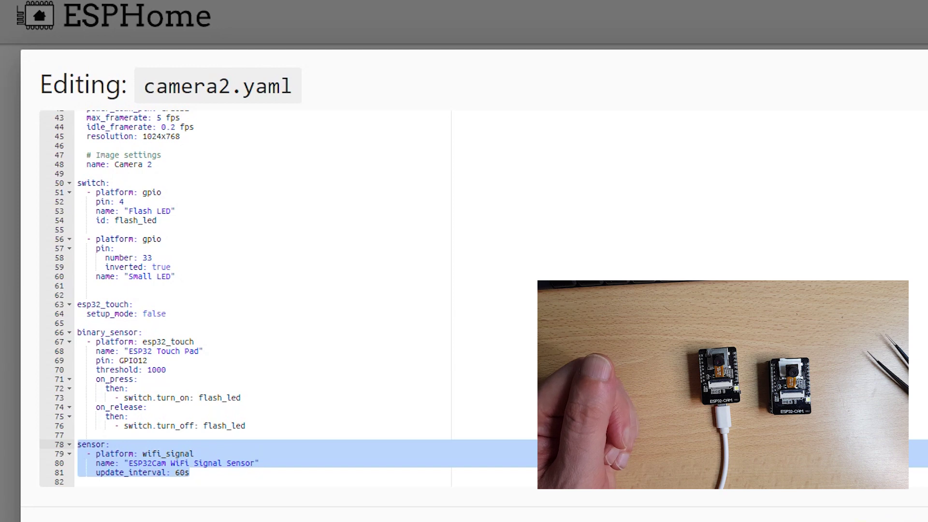
# Compile camera2.yaml for manual download, request the firmware file and close the build log
pyautogui.click(904, 519)
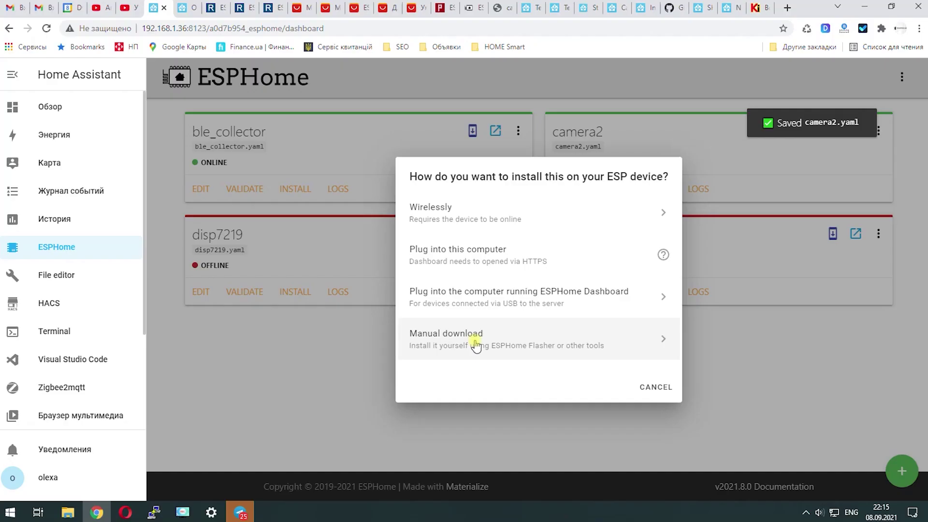
pyautogui.click(434, 373)
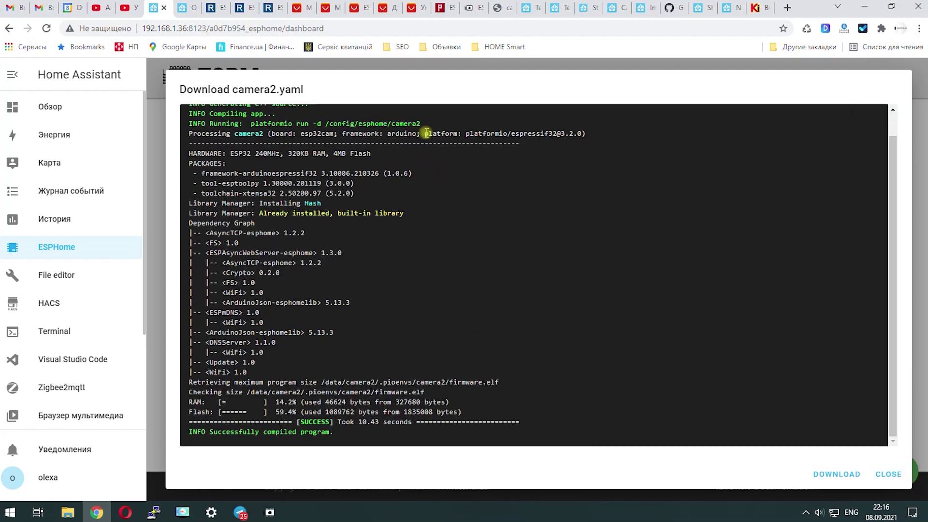
pyautogui.click(838, 474)
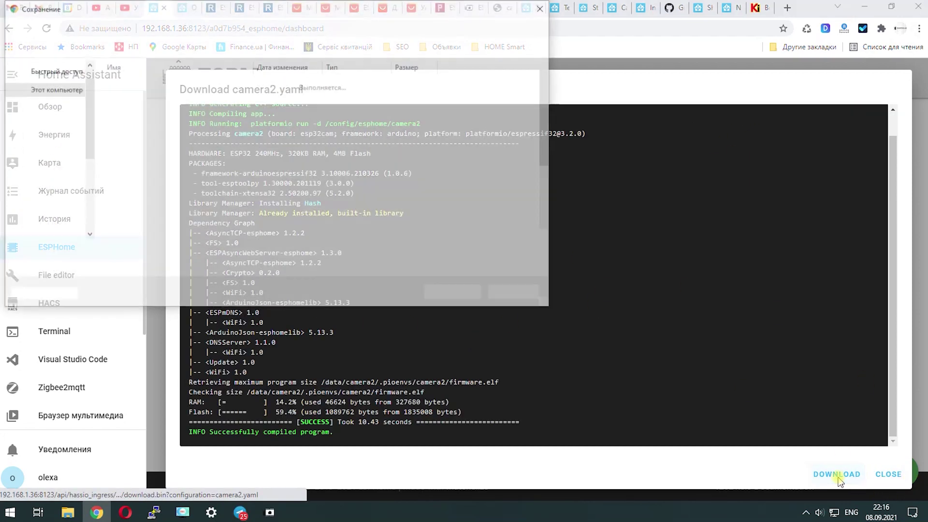
pyautogui.click(512, 295)
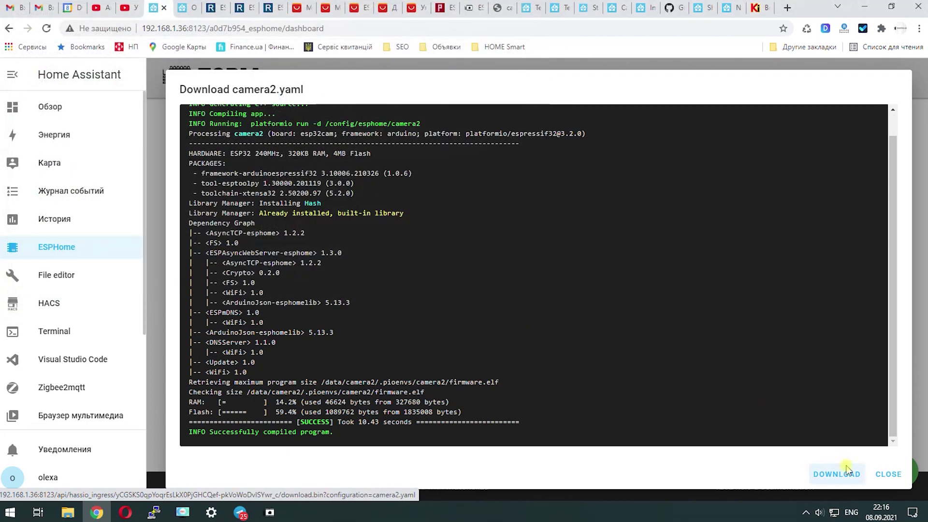
pyautogui.click(888, 474)
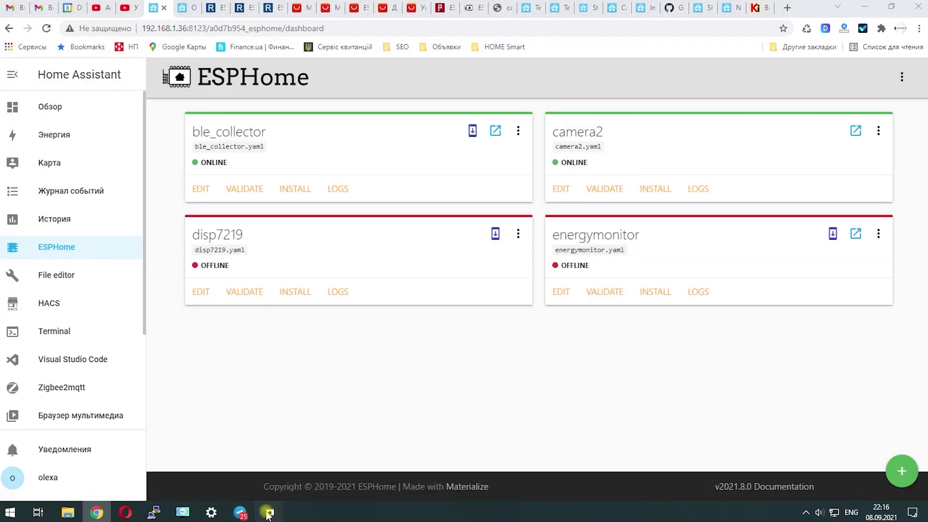
# Switch to esphome-flasher and flash the firmware D:\camera2.bin to the board on serial port COM8
pyautogui.click(270, 512)
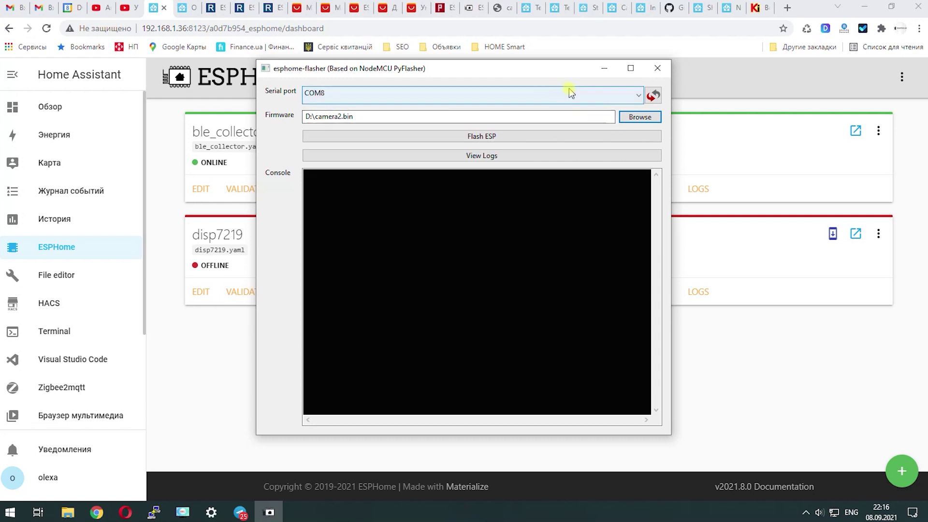
pyautogui.click(355, 97)
pyautogui.click(355, 96)
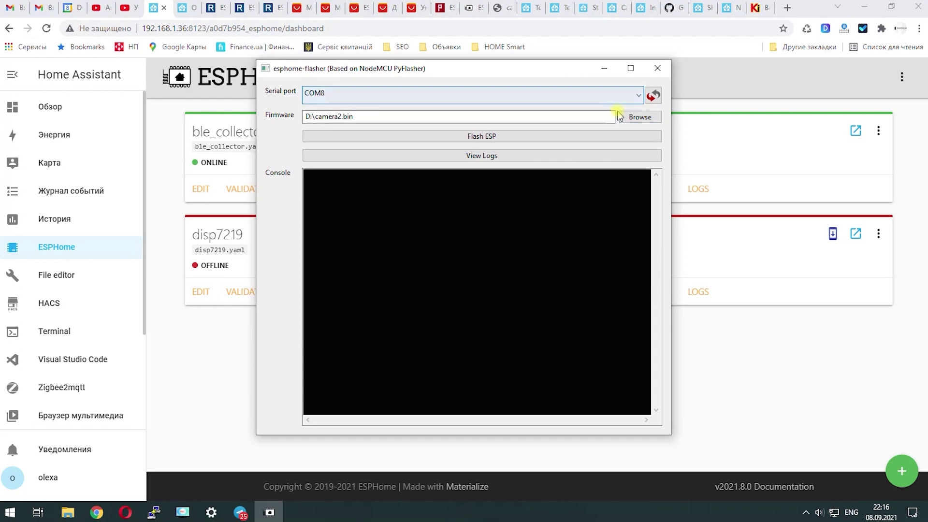
pyautogui.click(349, 115)
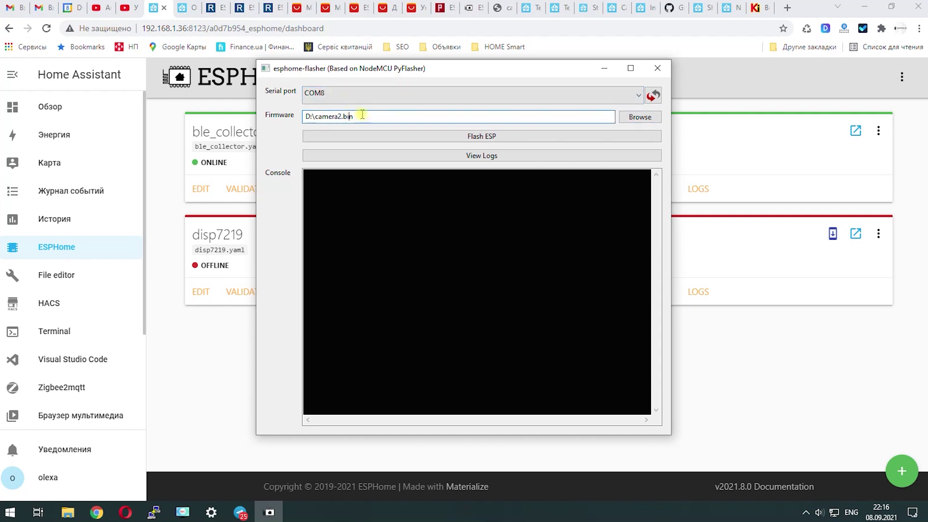
pyautogui.click(473, 135)
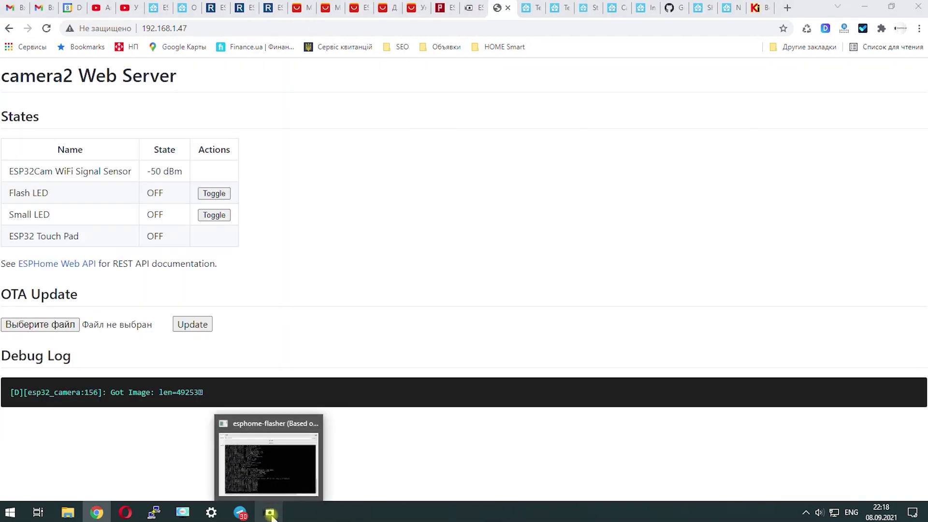
# Examine the board's startup log in esphome-flasher and highlight its assigned IP address
pyautogui.click(270, 464)
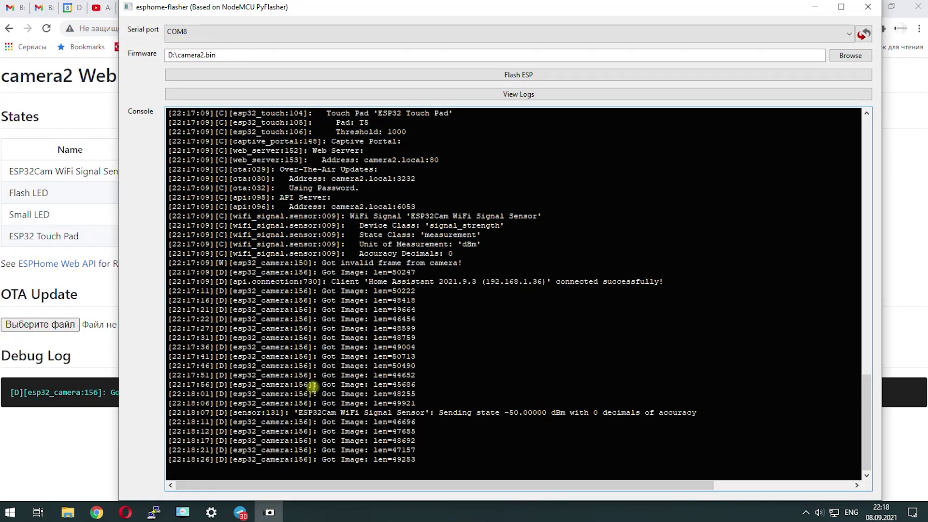
pyautogui.scroll(16, 313, 386)
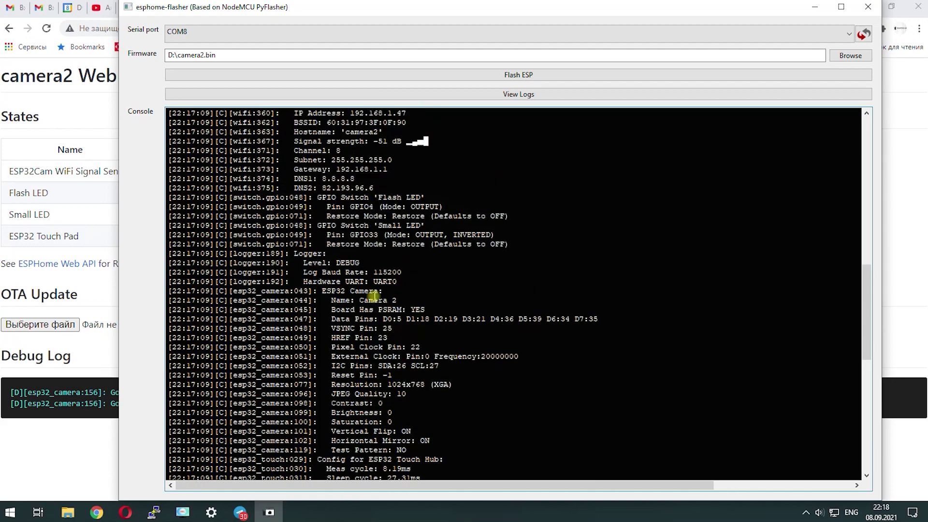
pyautogui.scroll(6, 374, 295)
pyautogui.scroll(4, 402, 229)
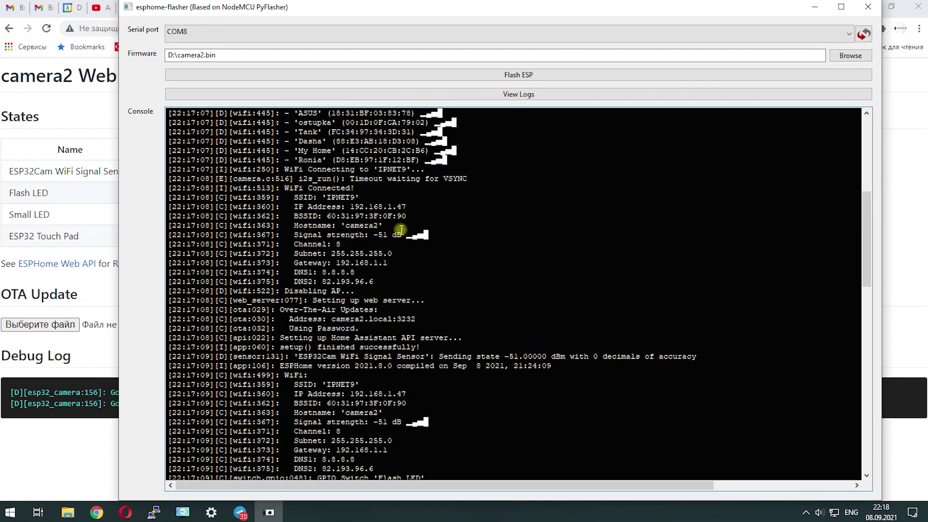
pyautogui.moveTo(408, 206); pyautogui.dragTo(345, 90)
pyautogui.scroll(14, 402, 191)
pyautogui.click(402, 192)
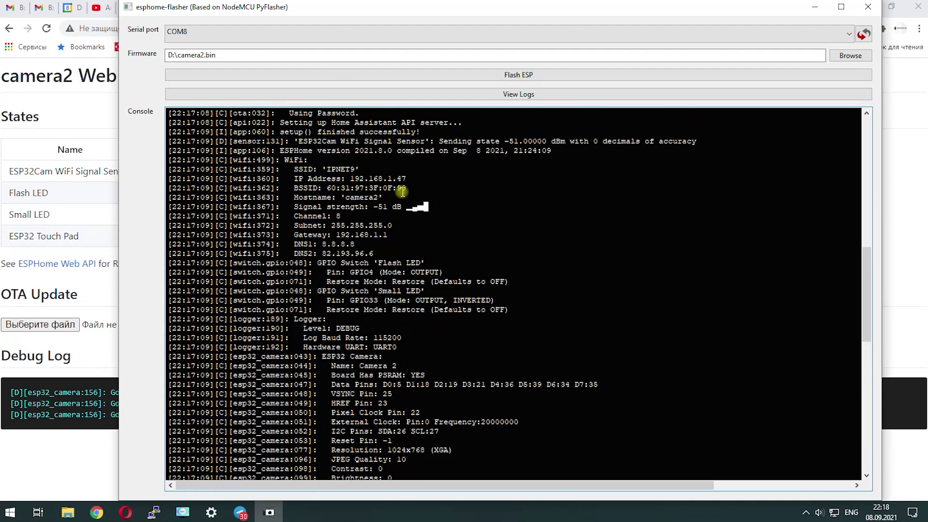
pyautogui.moveTo(406, 184); pyautogui.dragTo(351, 173)
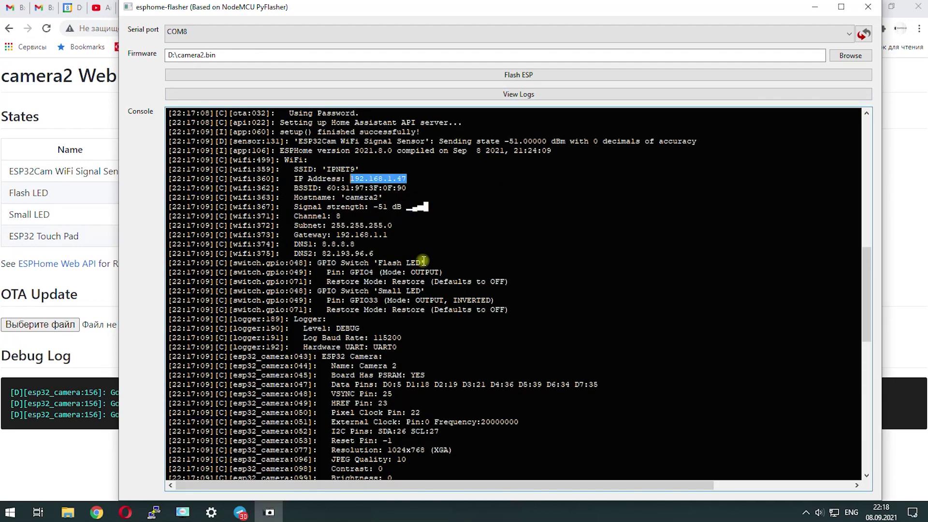
# Look up the ESP32 camera's address in the device list of the router at 192.168.1.1, and return to the camera2 web server page
pyautogui.click(917, 104)
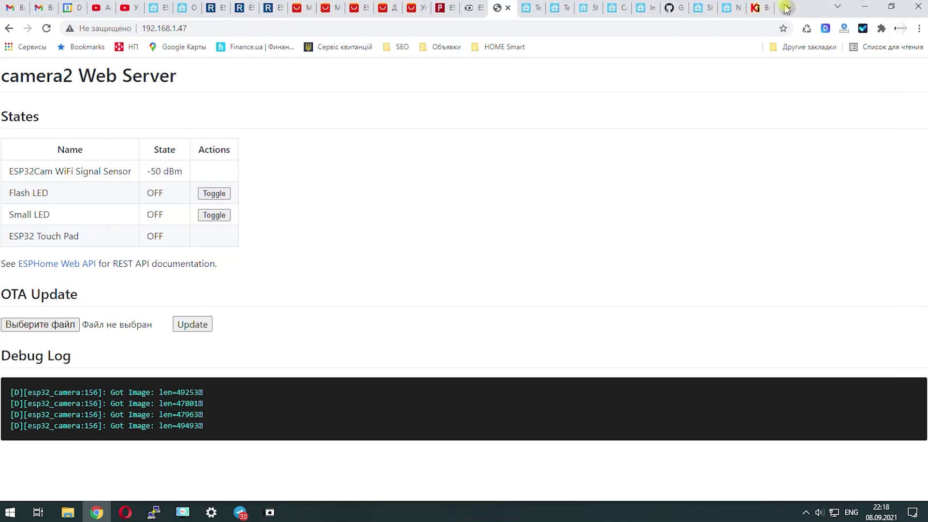
pyautogui.click(787, 8)
pyautogui.write('192.168.1.1')
pyautogui.press('Return')
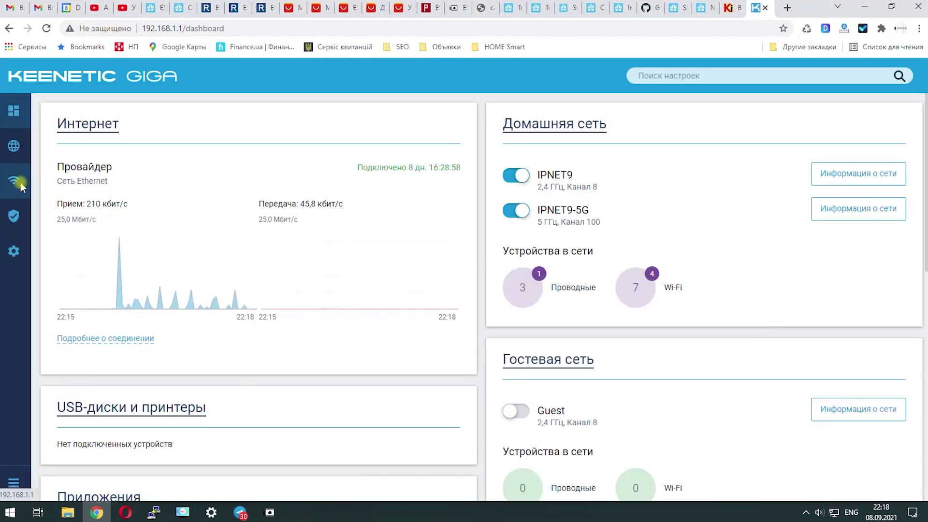
pyautogui.moveTo(21, 182)
pyautogui.click(62, 196)
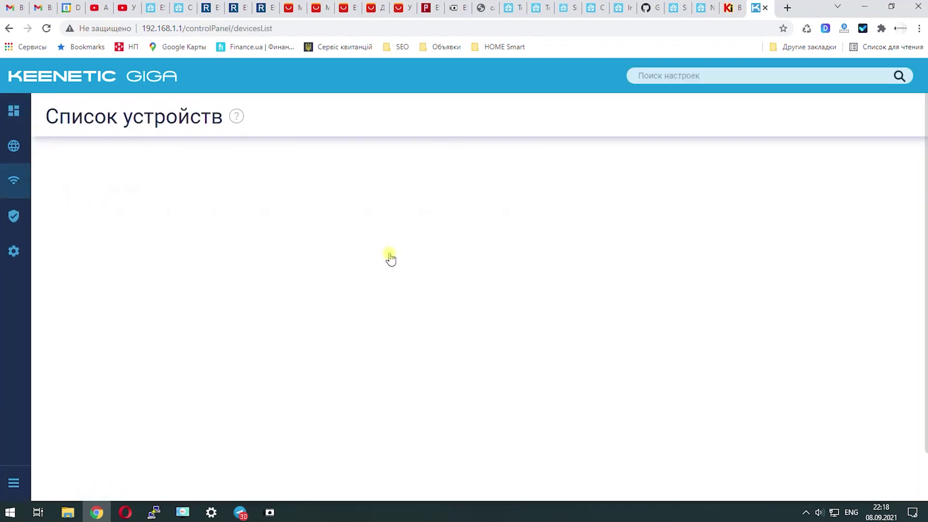
pyautogui.scroll(-5, 390, 259)
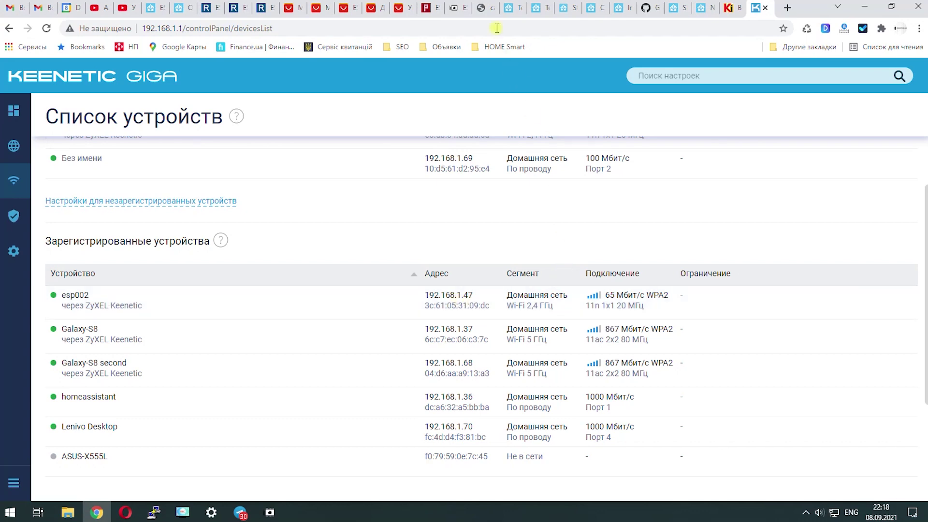
pyautogui.click(485, 8)
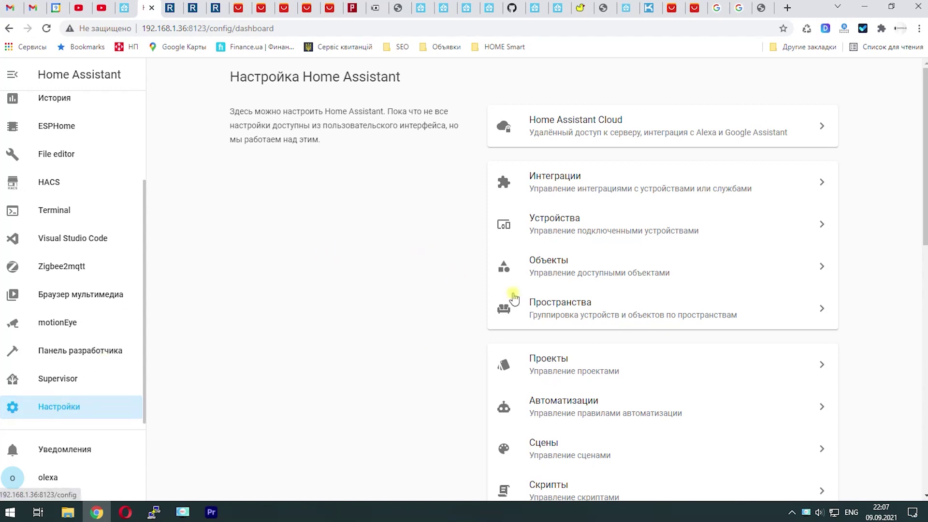
# View the entities of the camera2 device through the ESPHome integration in Home Assistant
pyautogui.click(559, 182)
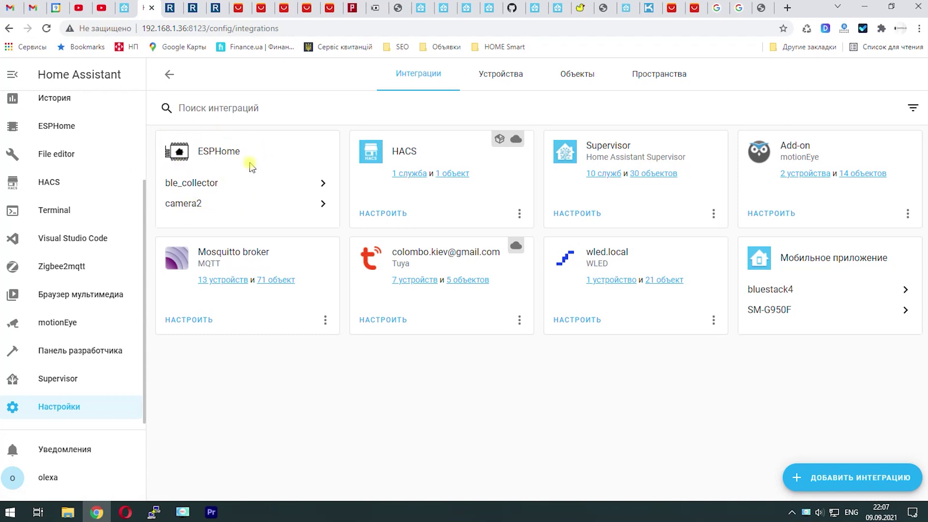
pyautogui.click(182, 205)
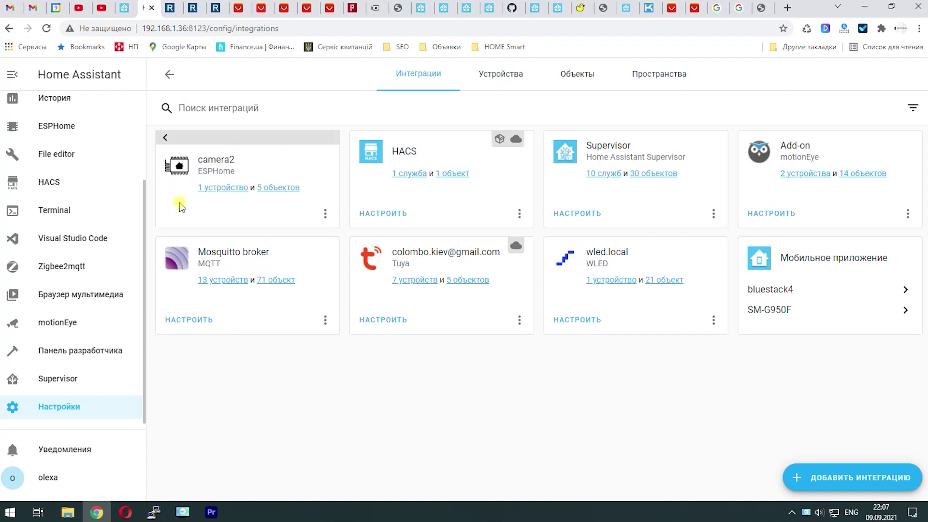
pyautogui.click(285, 192)
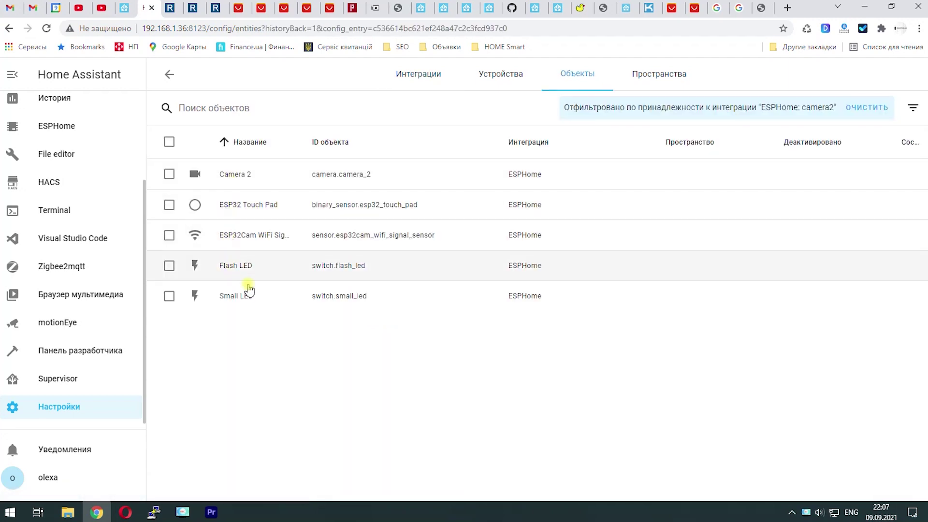
# Edit the Video view of the overview dashboard and start a new Picture Entity card
pyautogui.scroll(3, 117, 182)
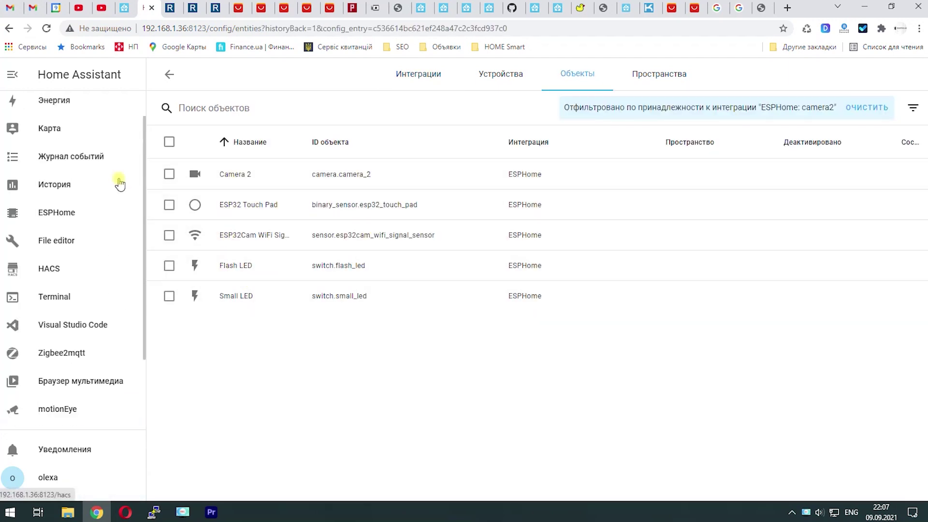
pyautogui.click(55, 107)
pyautogui.click(252, 81)
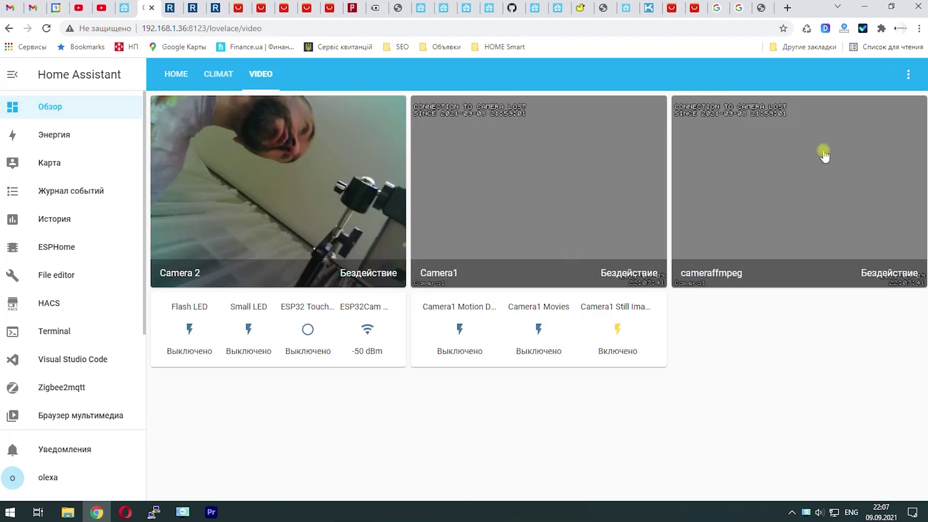
pyautogui.click(908, 74)
pyautogui.click(879, 107)
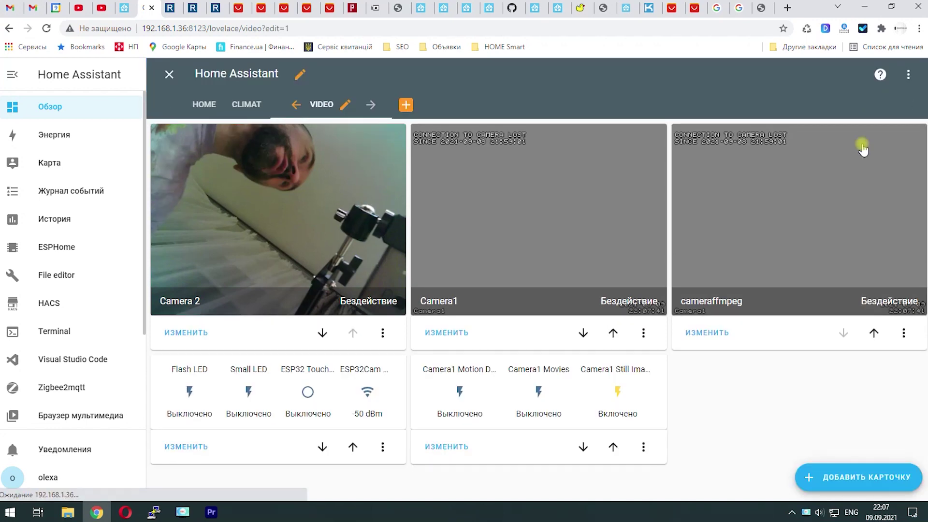
pyautogui.click(845, 476)
pyautogui.scroll(-15, 543, 352)
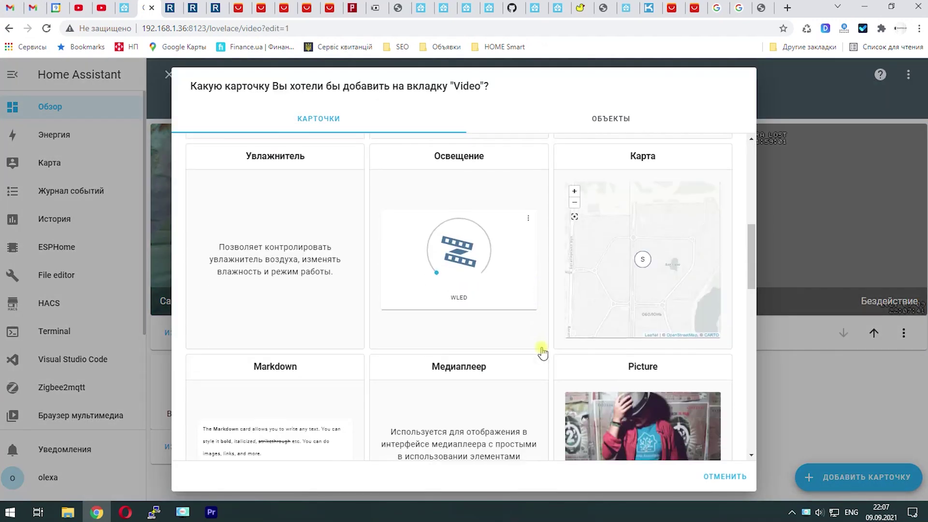
pyautogui.click(481, 323)
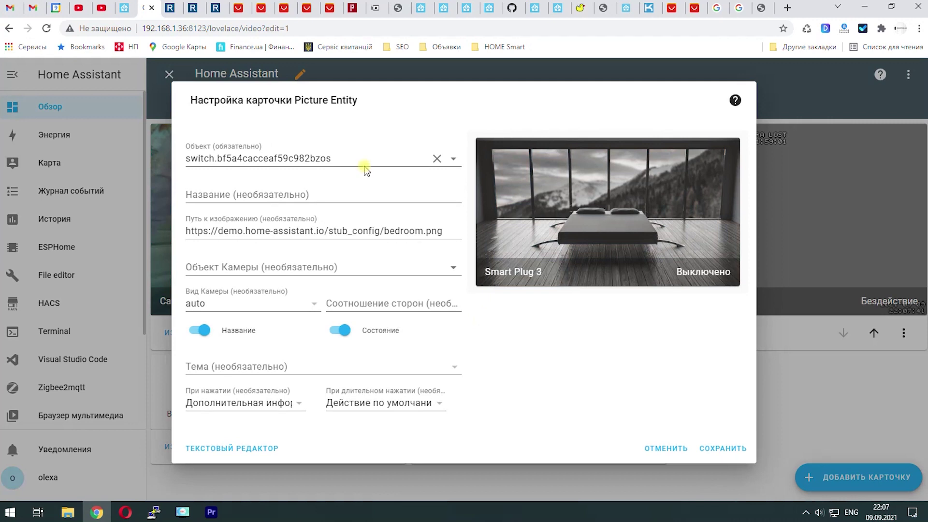
# Set both the card's entity and camera entity to camera.camera_2, clear the image path and save the card
pyautogui.write('ca')
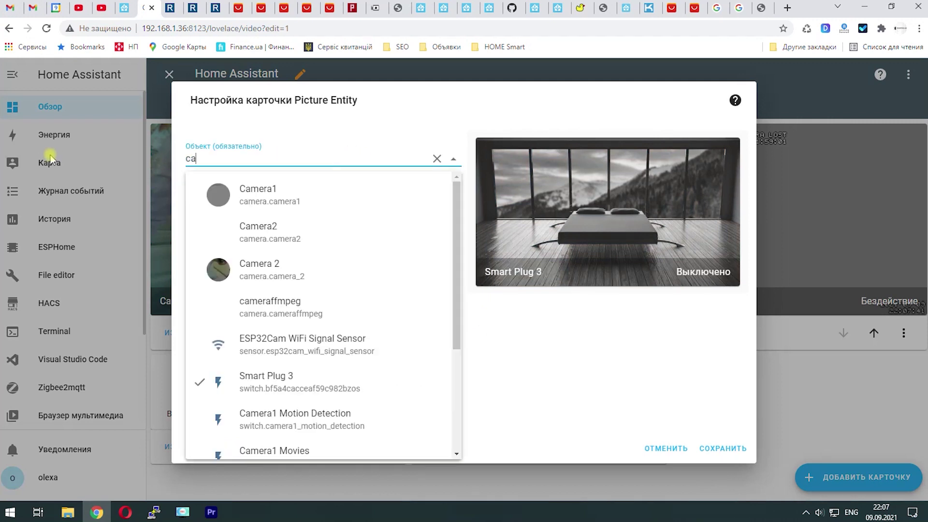
pyautogui.click(271, 286)
pyautogui.tripleClick(456, 231)
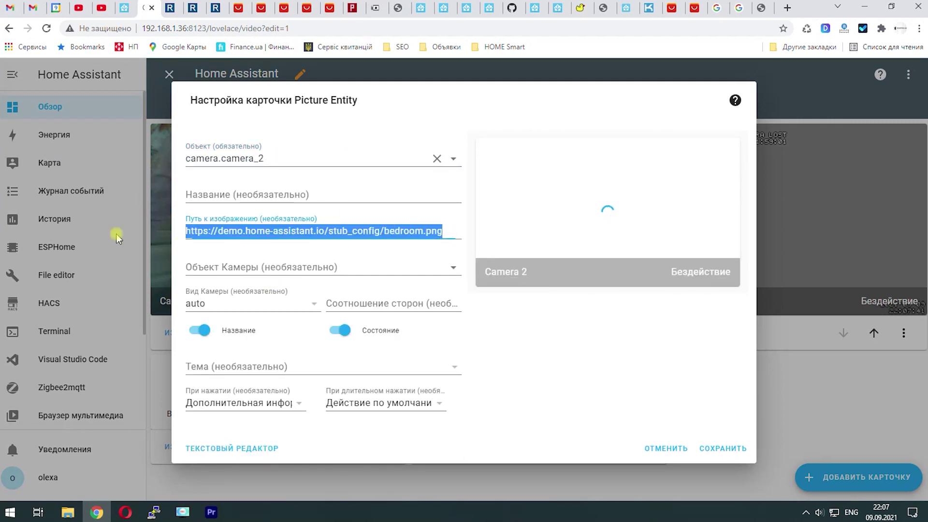
pyautogui.press('BackSpace')
pyautogui.click(269, 266)
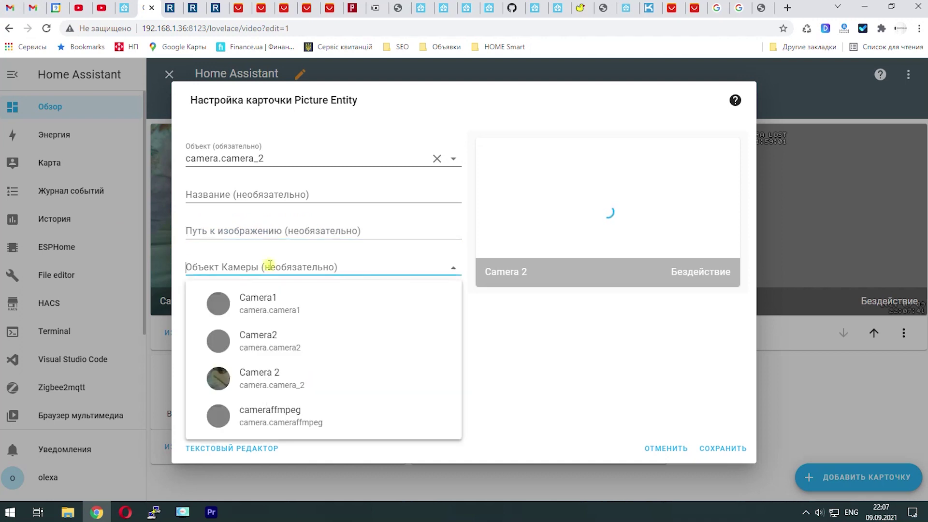
pyautogui.write('ca')
pyautogui.click(271, 376)
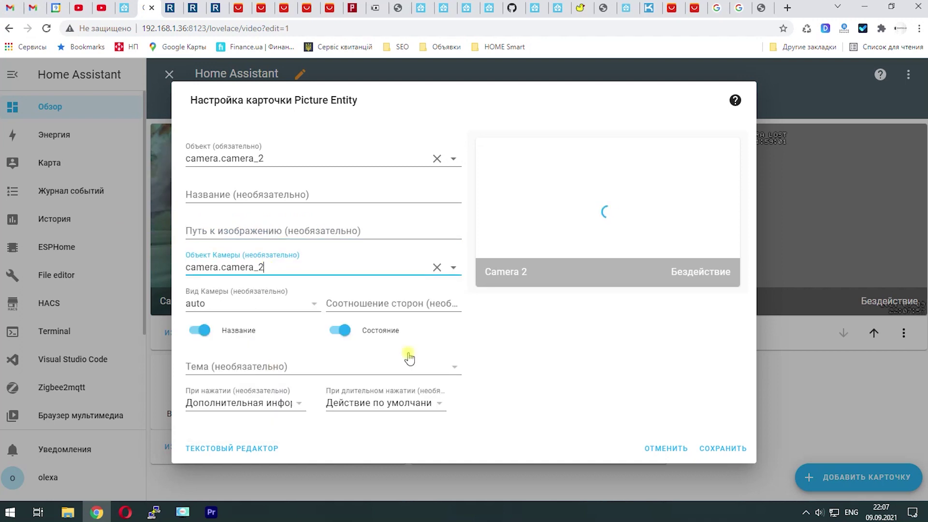
pyautogui.click(713, 447)
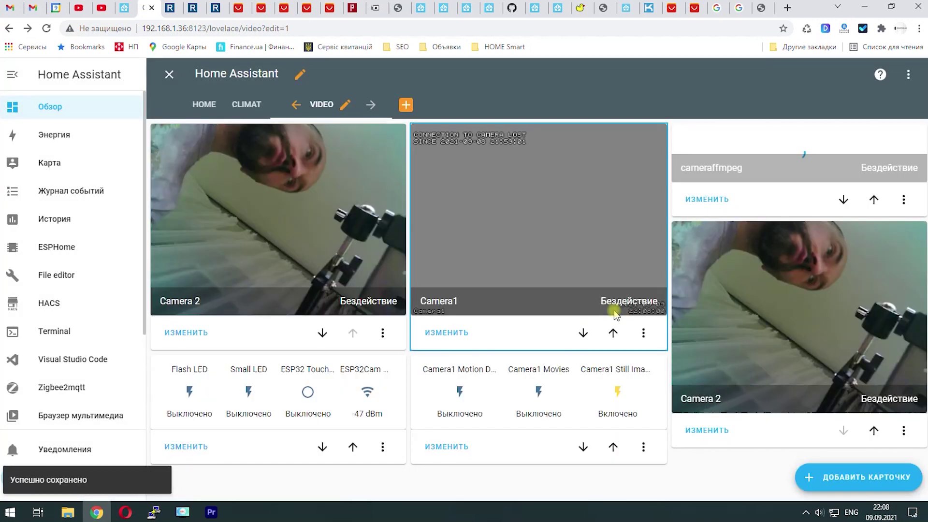
# Finish editing the dashboard and open the enlarged Camera 2 stream from the new card
pyautogui.click(168, 74)
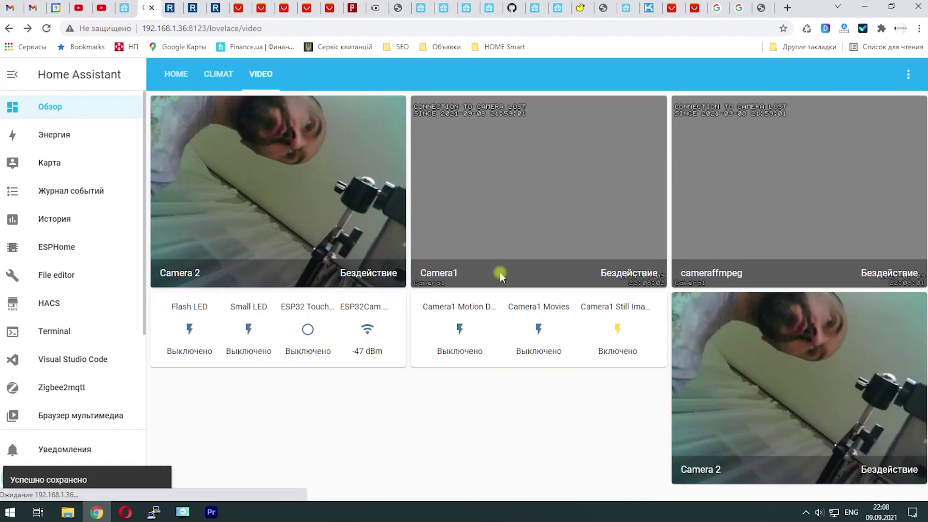
pyautogui.click(739, 379)
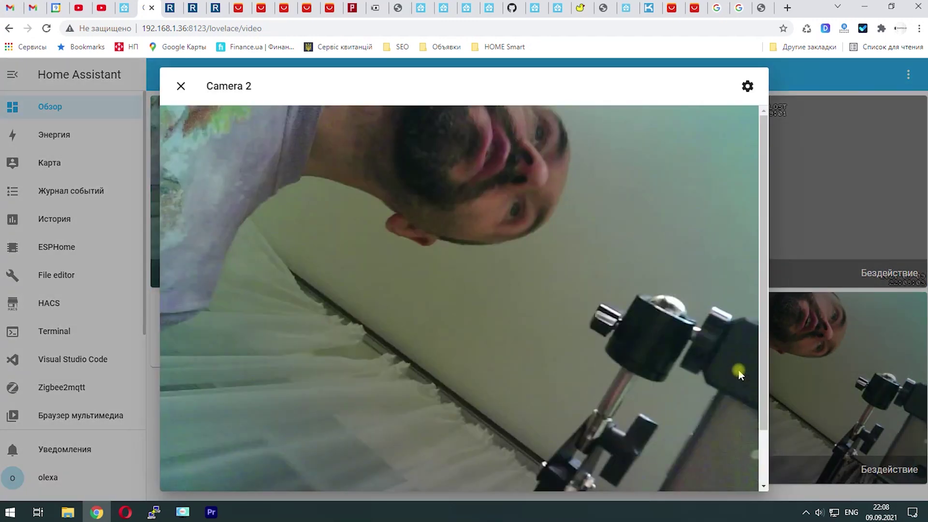
# Reopen the Camera 2 stream from the dashboard, copy its image URL with the access token, and load it in a new tab
pyautogui.click(188, 89)
pyautogui.click(825, 352)
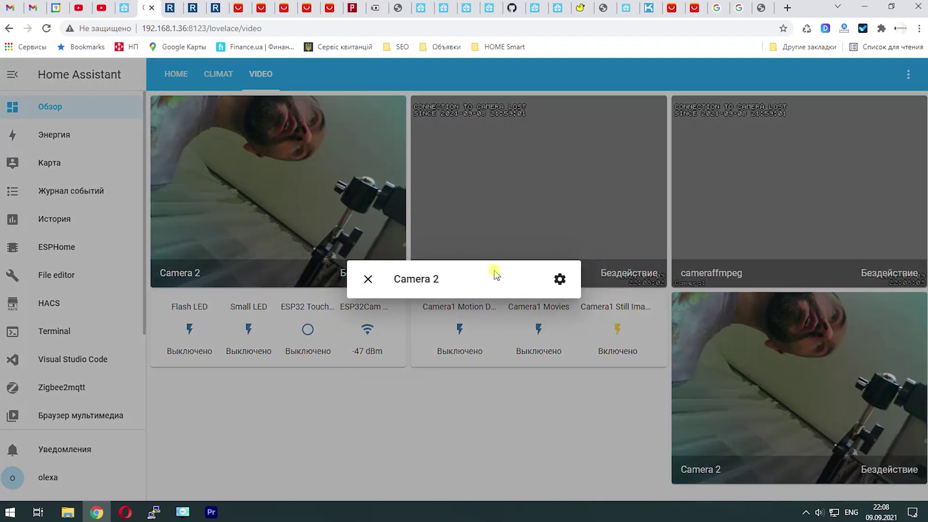
pyautogui.rightClick(460, 260)
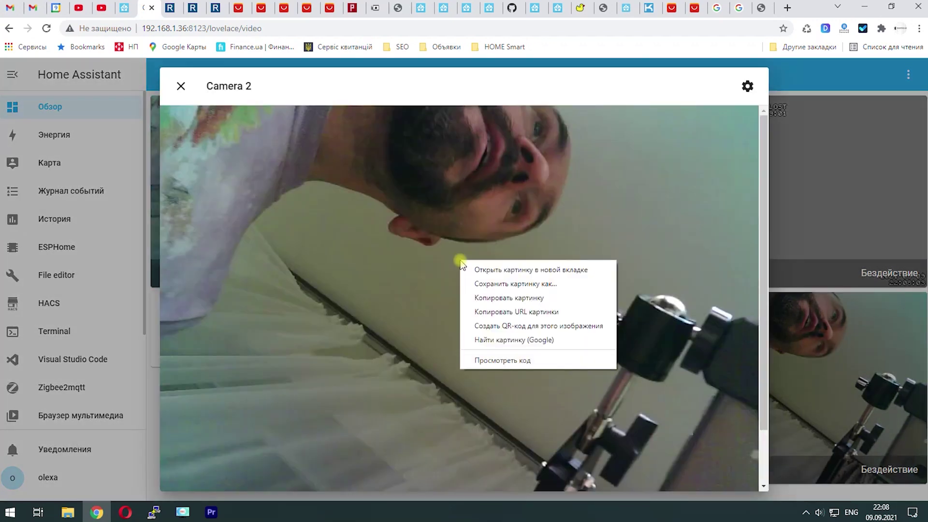
pyautogui.click(491, 312)
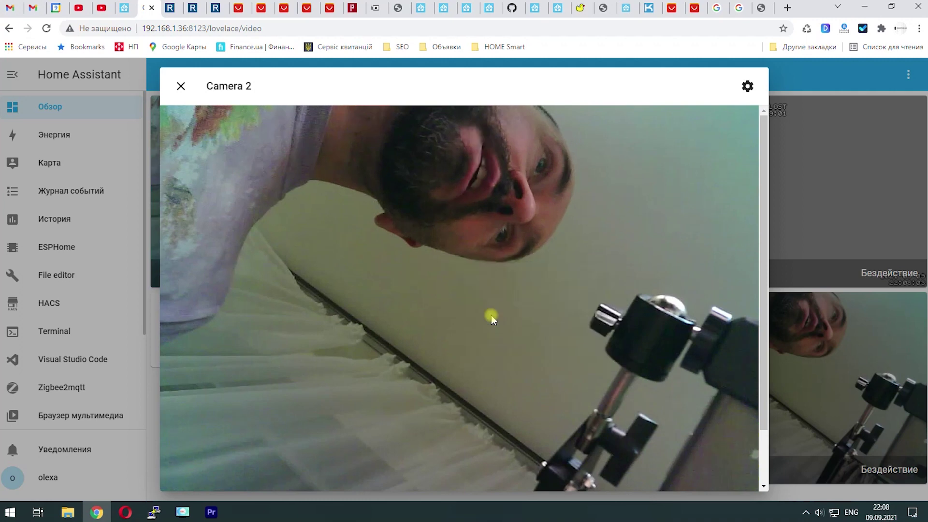
pyautogui.click(787, 9)
pyautogui.hotkey('ctrl', 'v')
pyautogui.press('Return')
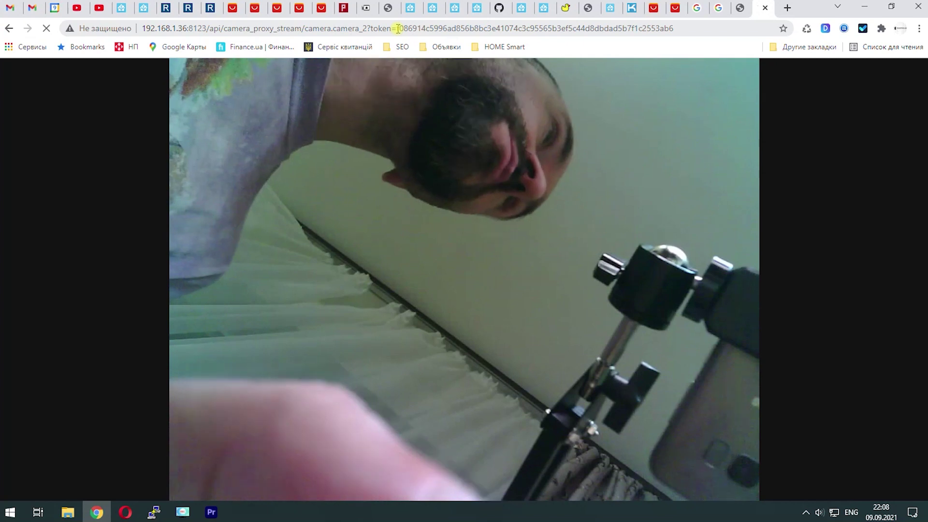
pyautogui.moveTo(395, 28); pyautogui.dragTo(679, 31)
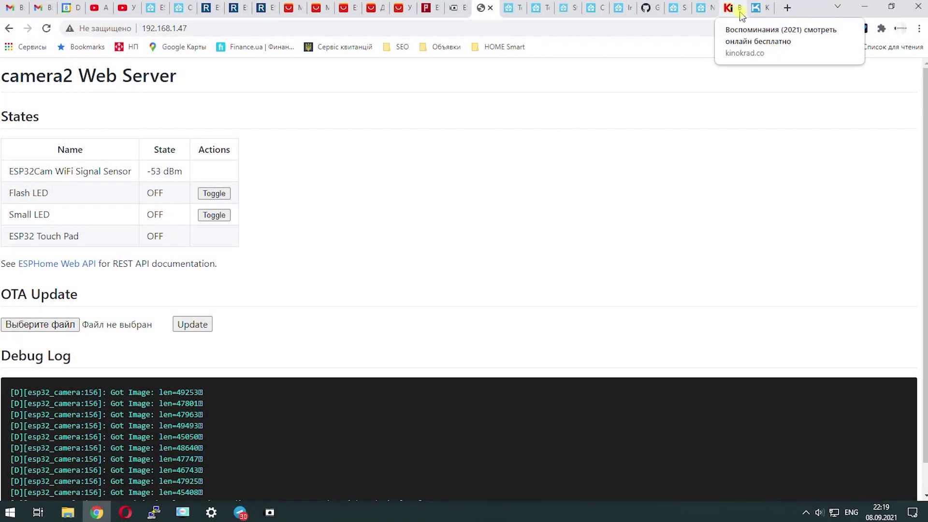
# Review the available services in the Home Assistant Camera integration documentation and highlight the snapshot service
pyautogui.click(594, 8)
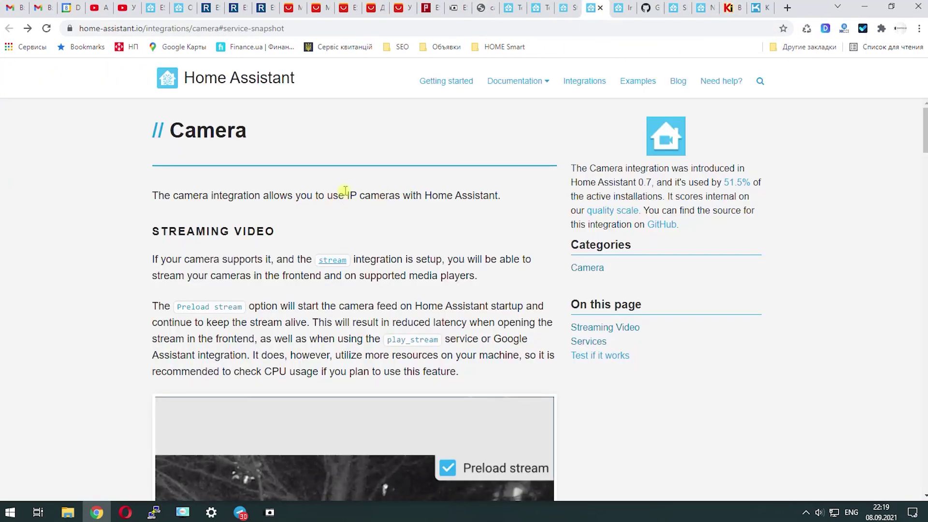
pyautogui.scroll(-10, 346, 190)
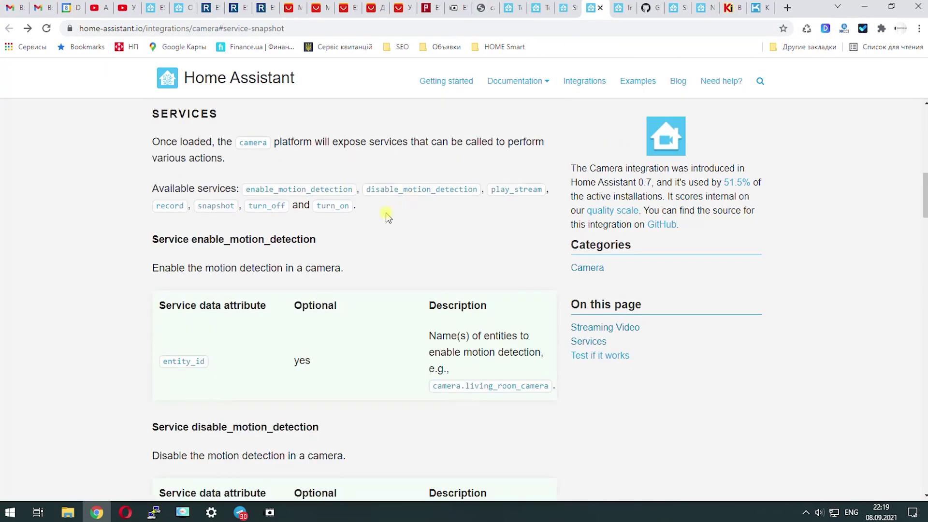
pyautogui.moveTo(236, 207); pyautogui.dragTo(197, 207)
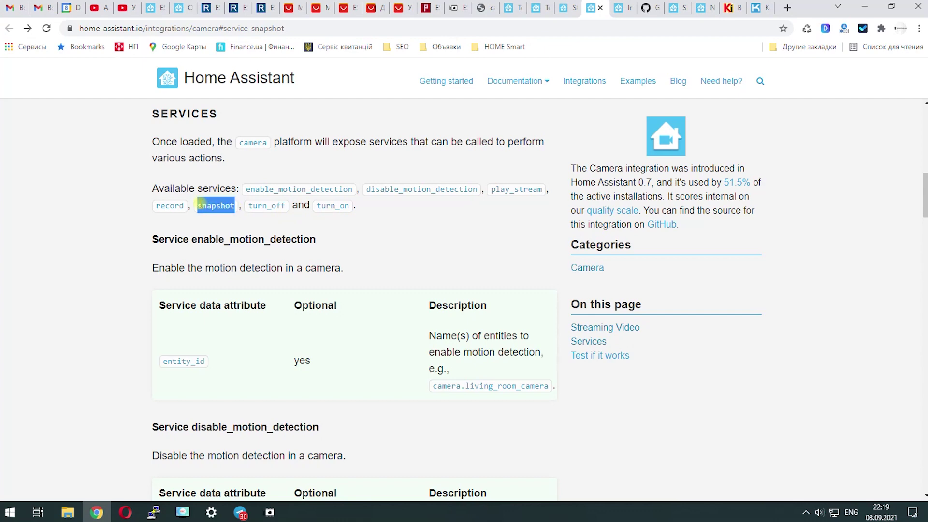
pyautogui.scroll(-3, 312, 221)
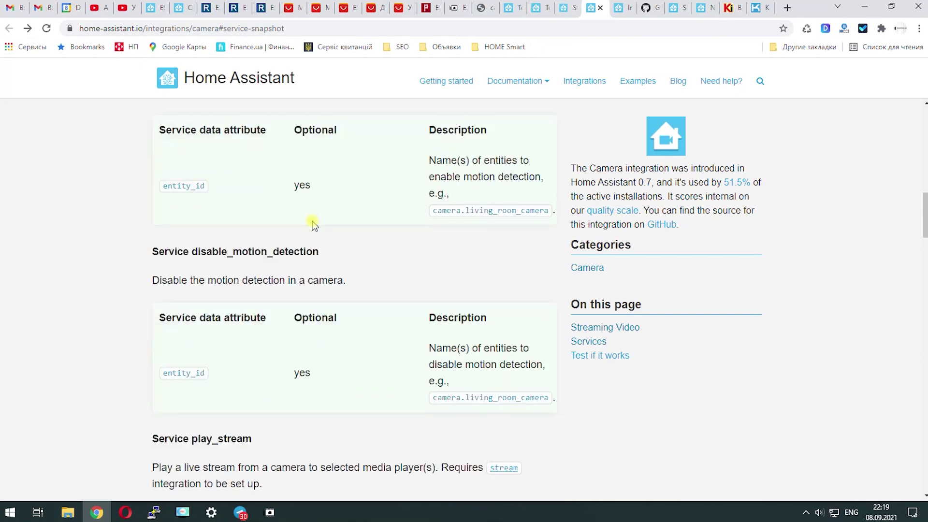
pyautogui.scroll(2, 312, 221)
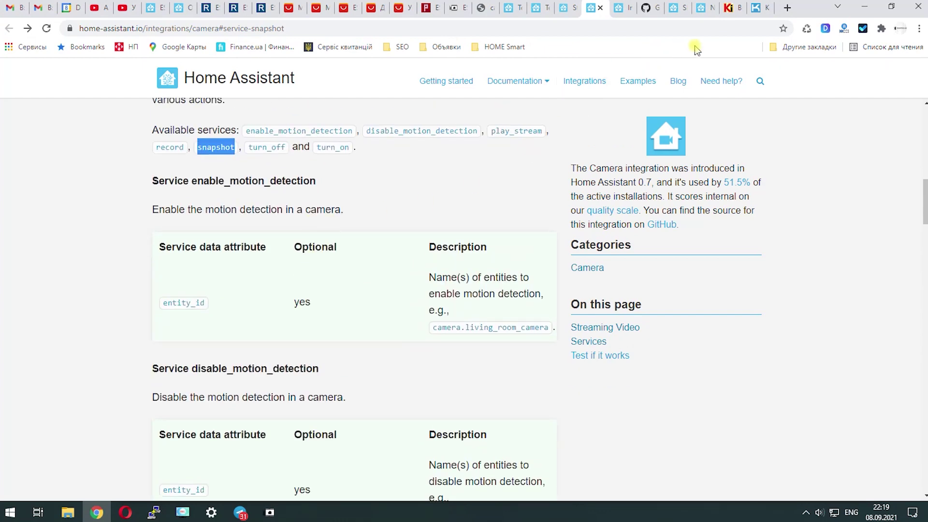
# View the Telegram bot documentation, highlight its title, and switch to the Telegram integration page
pyautogui.click(536, 7)
pyautogui.moveTo(324, 139); pyautogui.dragTo(169, 129)
pyautogui.click(515, 8)
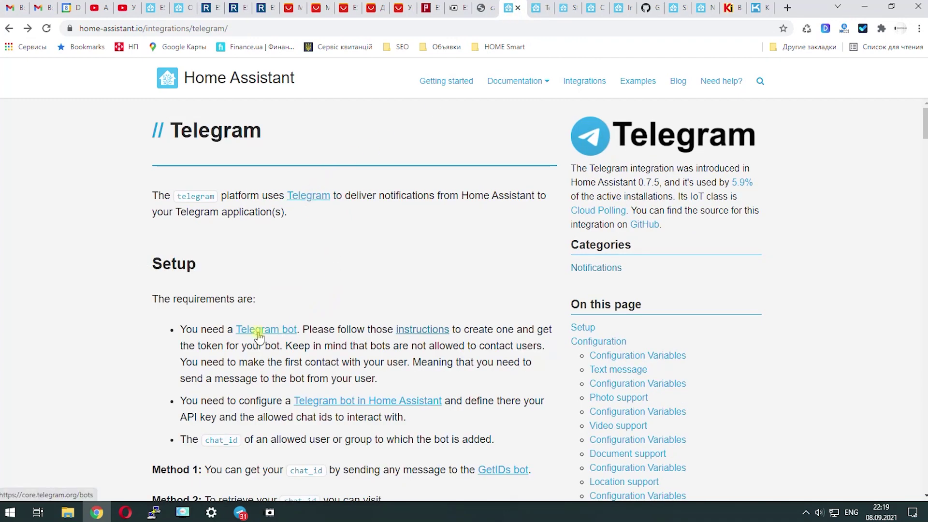
# Examine the notification services in the Telegram bot documentation, highlighting send_message, send_photo and send_video
pyautogui.click(537, 8)
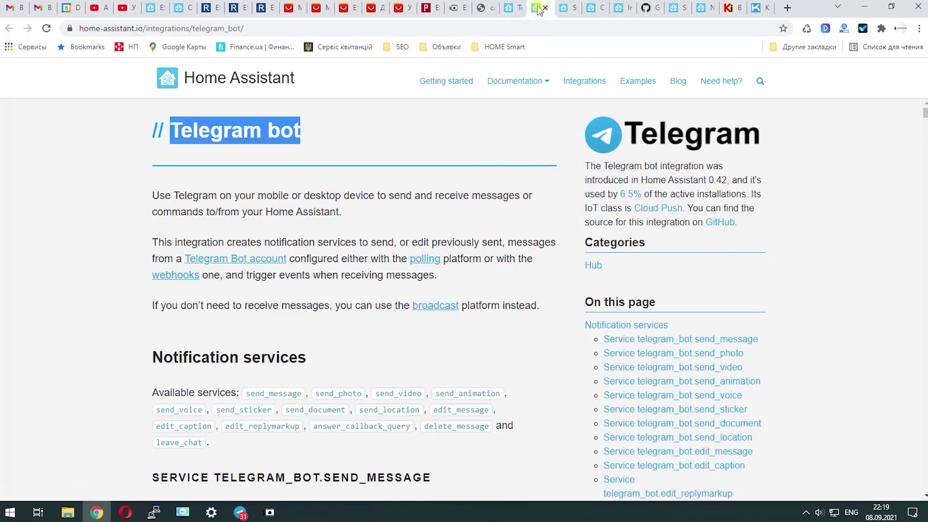
pyautogui.scroll(-1, 312, 208)
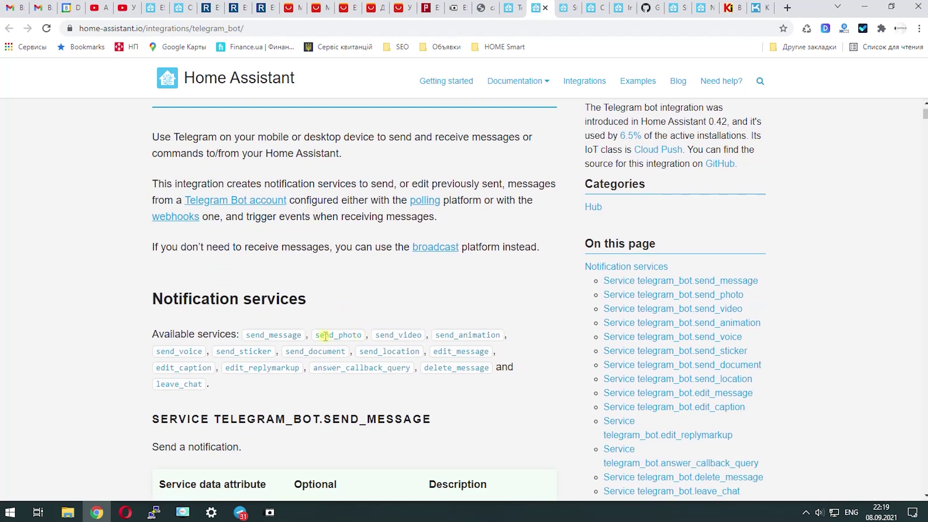
pyautogui.moveTo(301, 337); pyautogui.dragTo(245, 336)
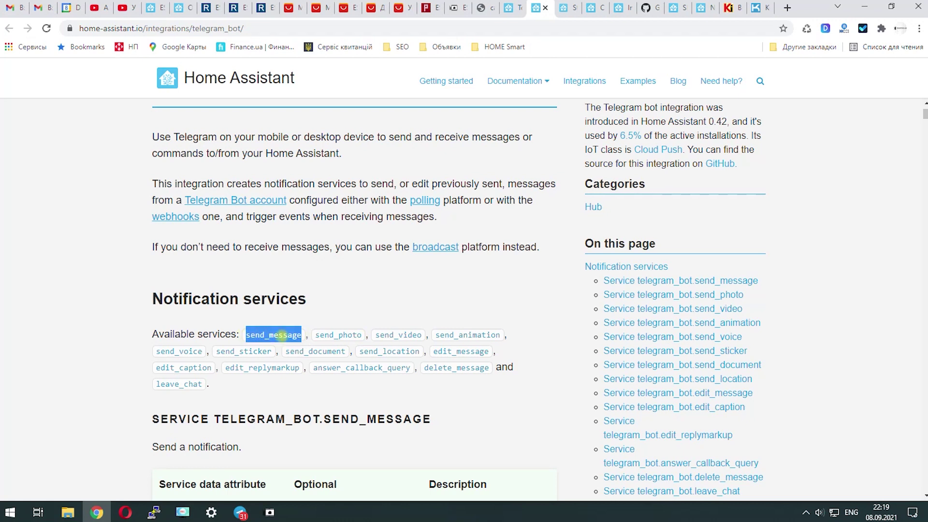
pyautogui.moveTo(364, 337); pyautogui.dragTo(314, 336)
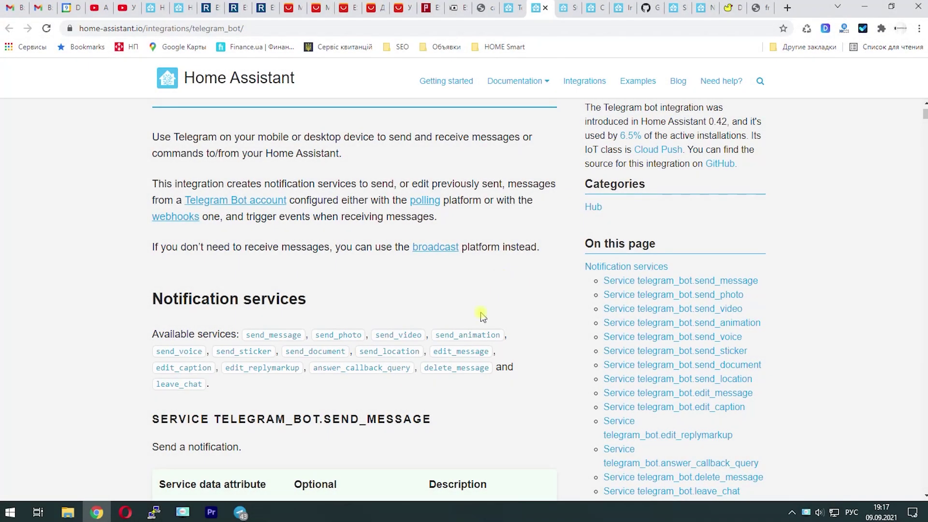
pyautogui.moveTo(422, 335); pyautogui.dragTo(380, 335)
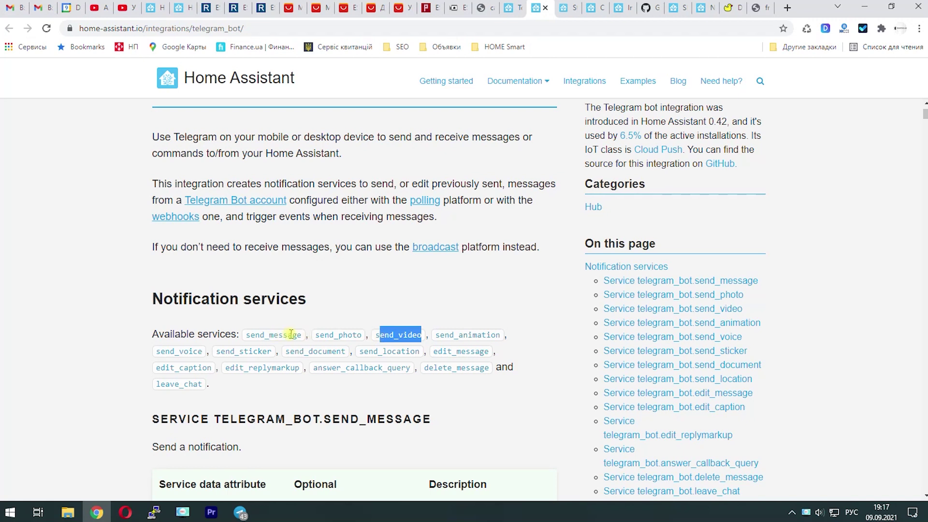
pyautogui.click(388, 333)
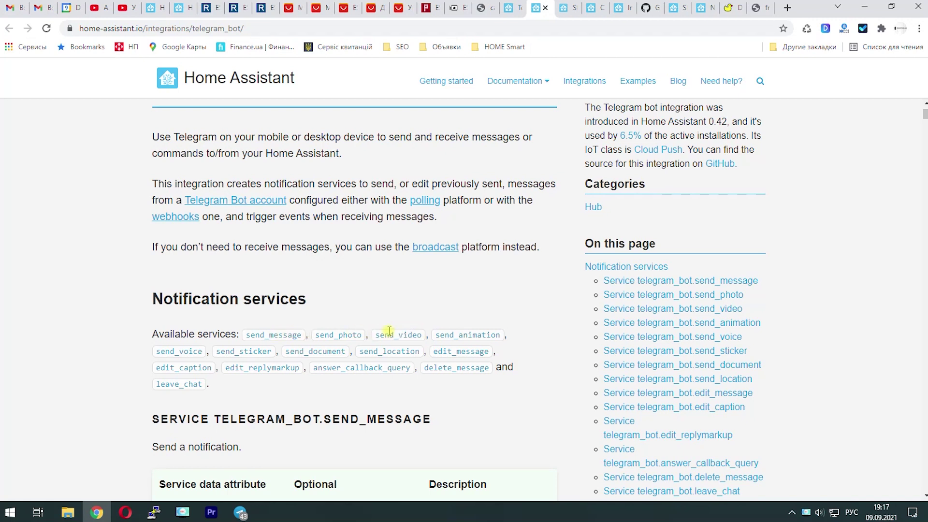
pyautogui.doubleClick(421, 335)
pyautogui.scroll(-1, 470, 309)
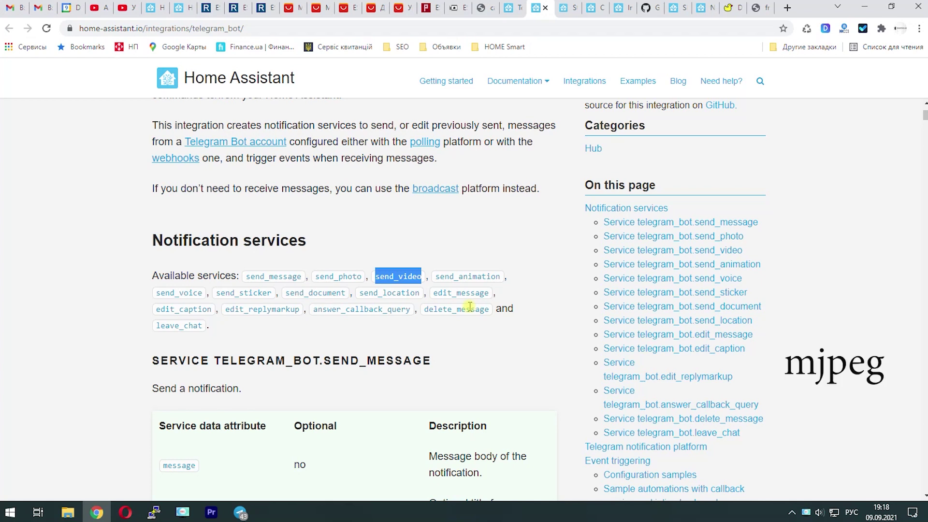
pyautogui.scroll(1, 469, 307)
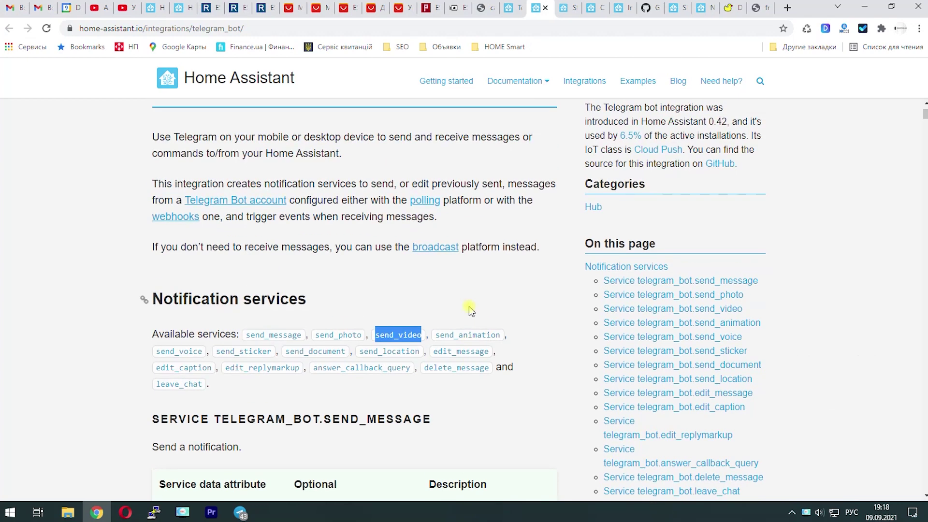
pyautogui.scroll(-2, 470, 308)
pyautogui.scroll(1, 470, 307)
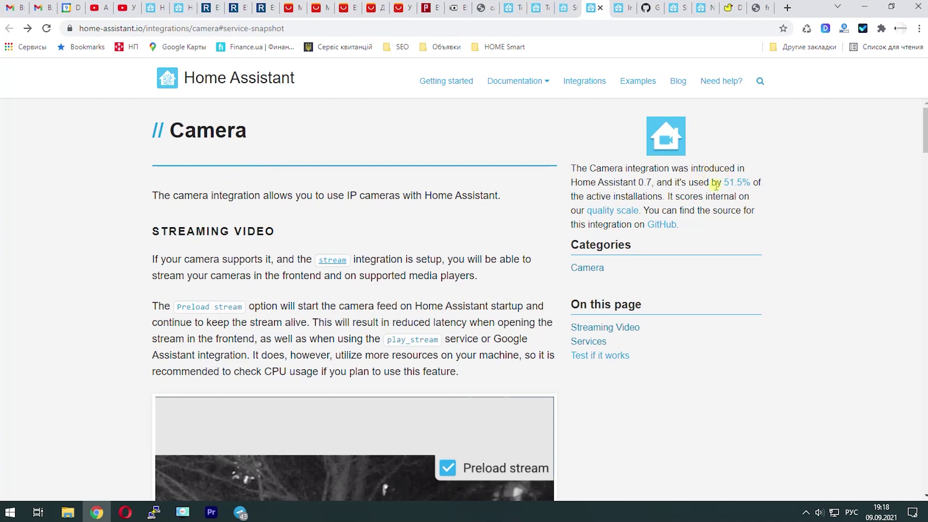
# Find the Services section of the Camera integration documentation and highlight the record service
pyautogui.scroll(-3, 332, 294)
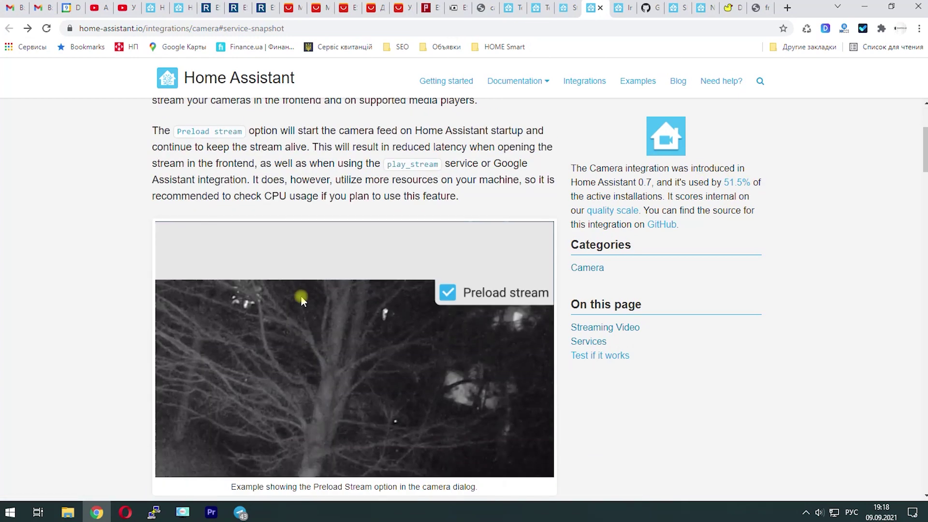
pyautogui.scroll(-3, 301, 297)
pyautogui.scroll(-2, 301, 297)
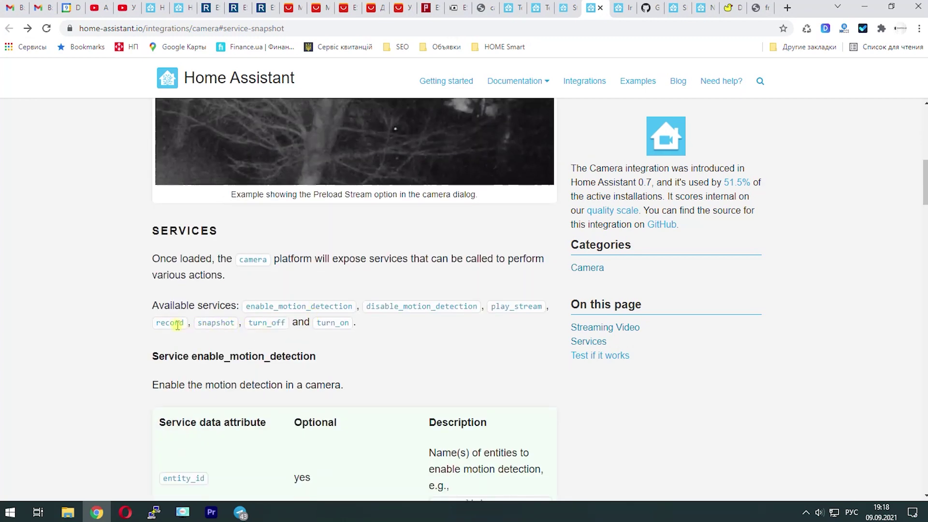
pyautogui.moveTo(184, 325); pyautogui.dragTo(155, 326)
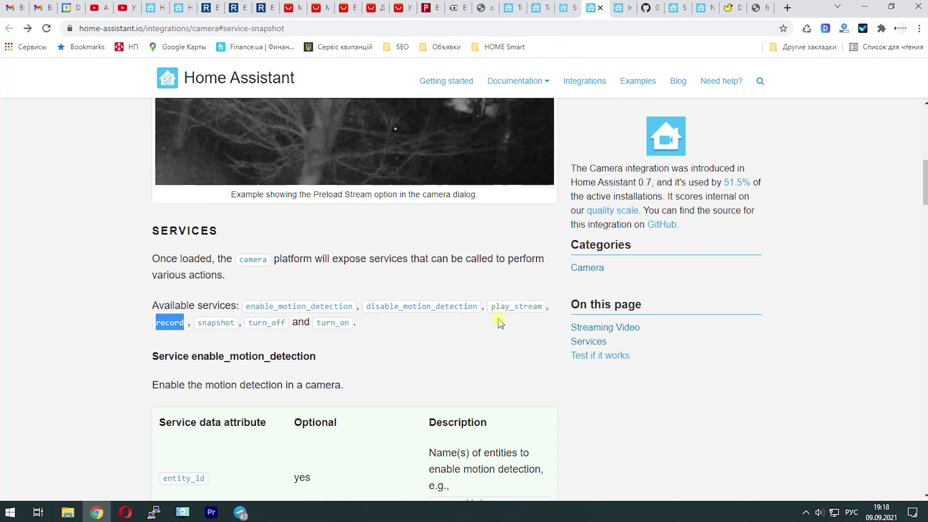
pyautogui.scroll(-2, 535, 307)
pyautogui.click(181, 208)
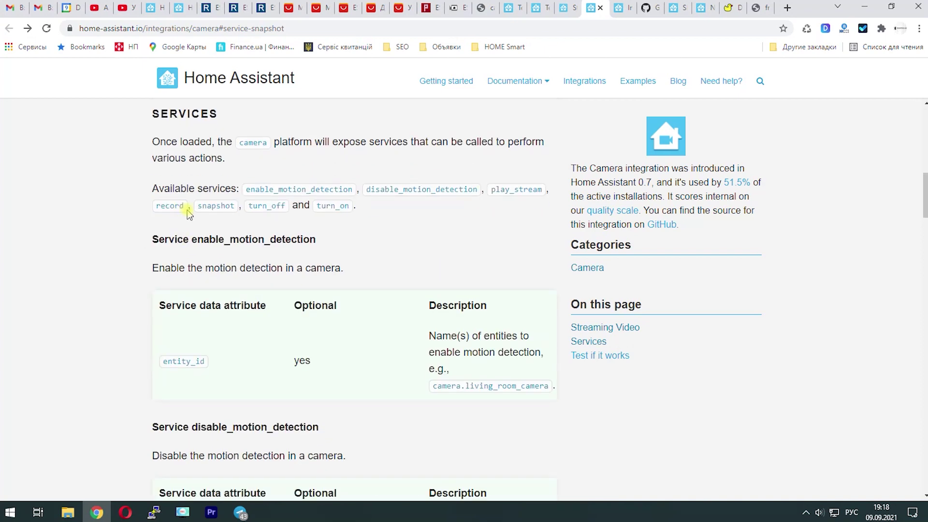
pyautogui.moveTo(184, 208); pyautogui.dragTo(154, 208)
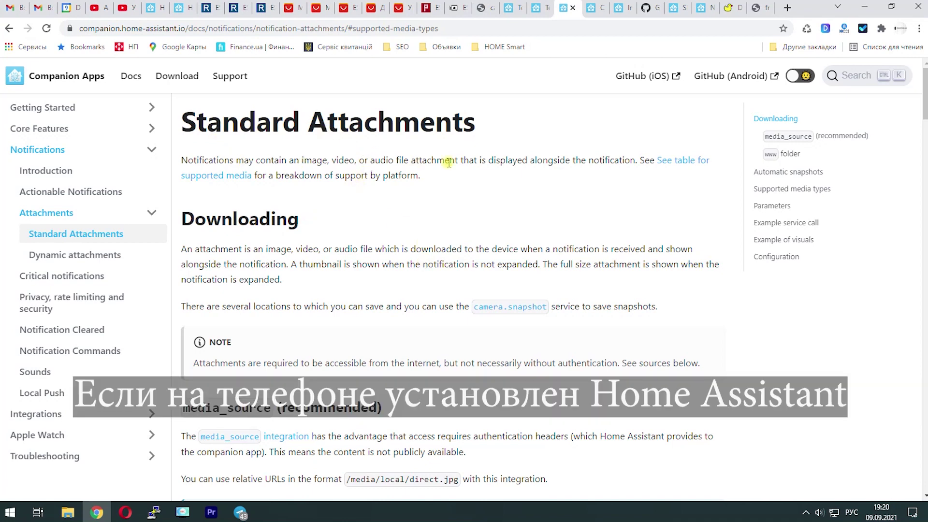
# Read the media_source and www folder sections of the Companion Apps Standard Attachments page, highlighting the media and www folder names
pyautogui.scroll(-2, 296, 354)
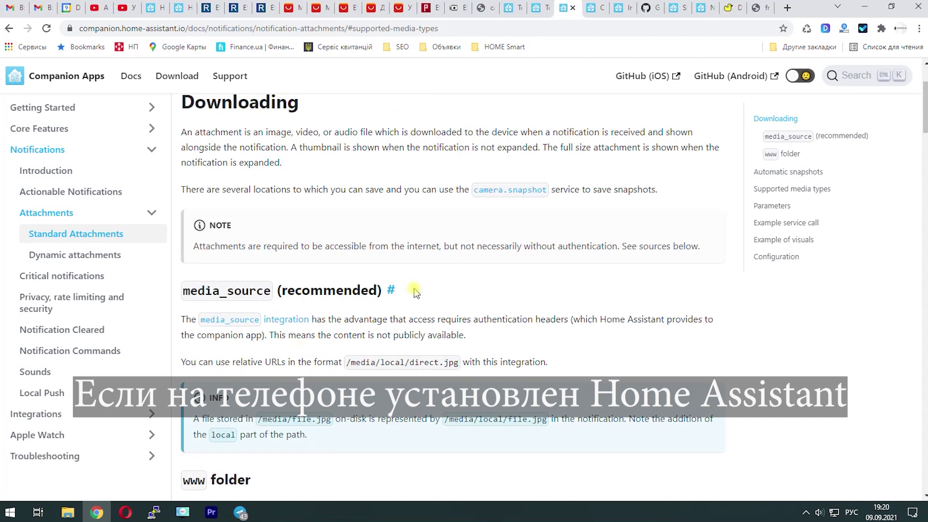
pyautogui.scroll(-2, 415, 292)
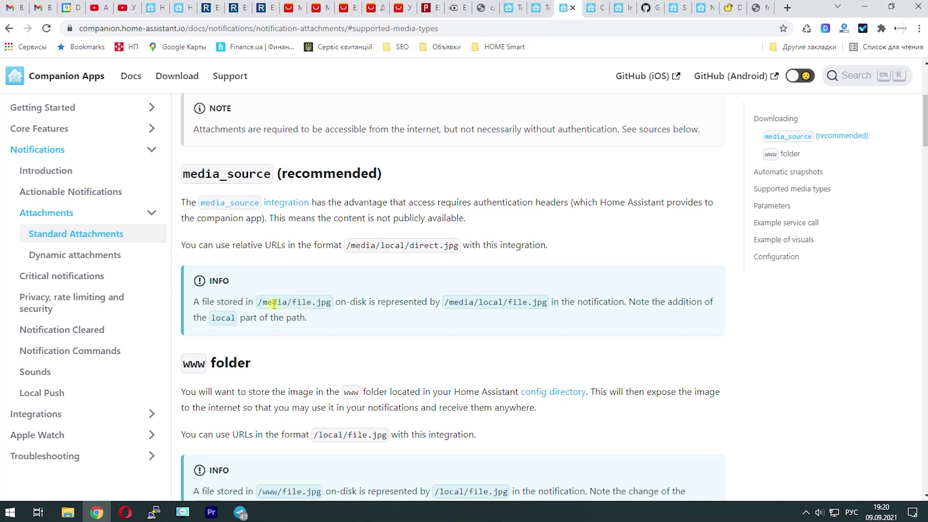
pyautogui.moveTo(262, 304); pyautogui.dragTo(289, 304)
pyautogui.scroll(-1, 348, 290)
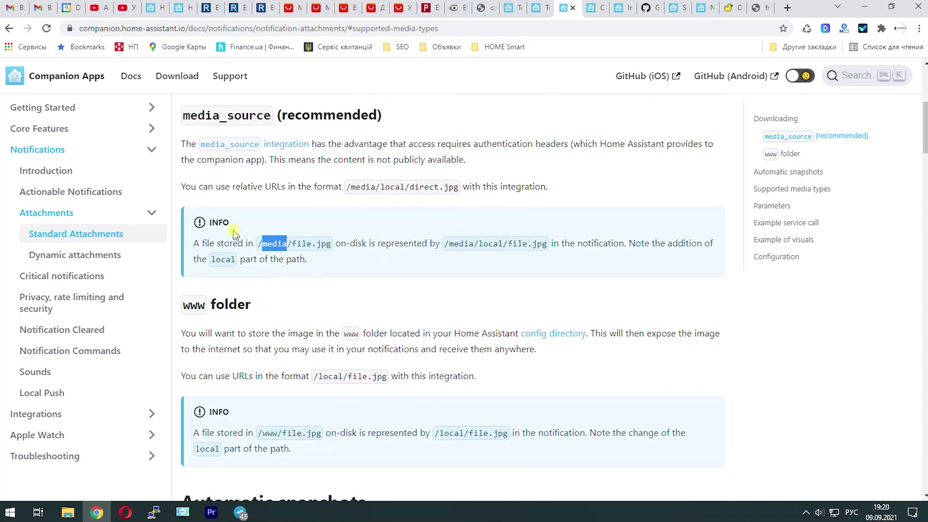
pyautogui.scroll(-1, 315, 299)
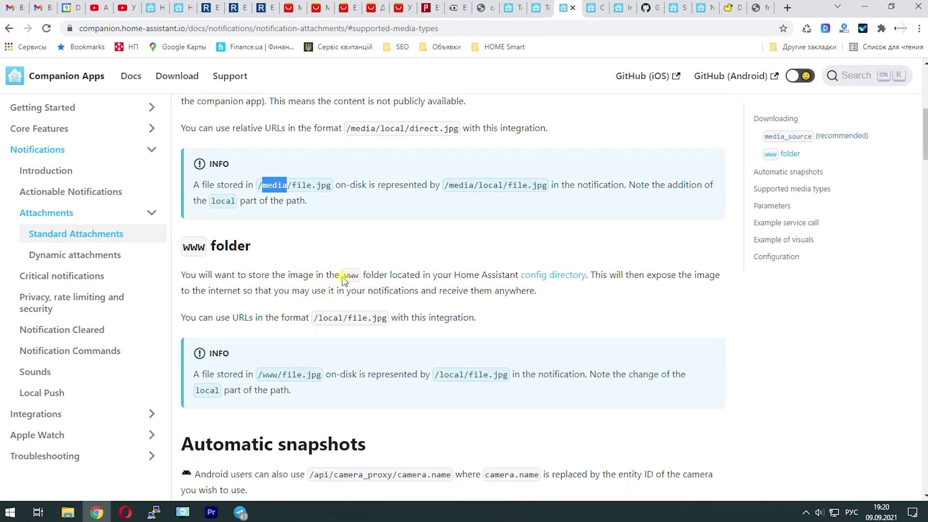
pyautogui.moveTo(344, 275); pyautogui.dragTo(358, 278)
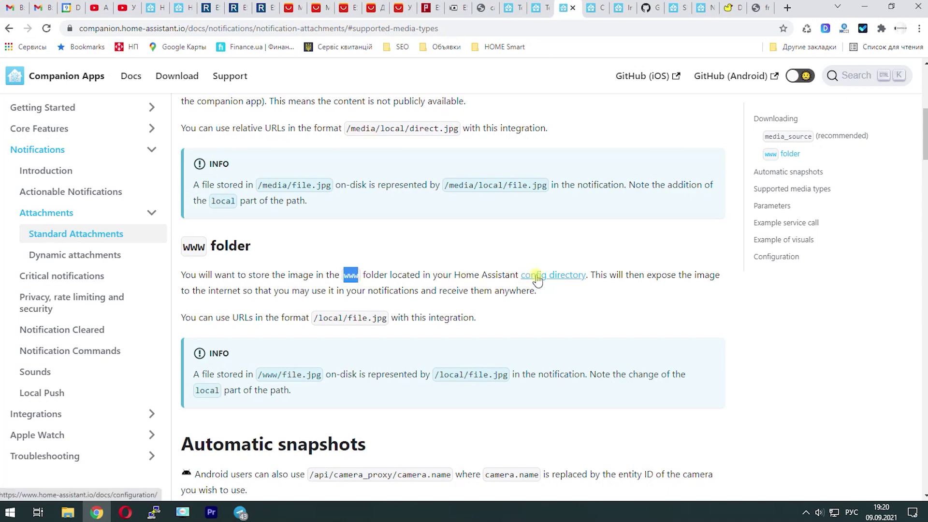
# Open Home Assistant's File editor and locate the www folder in the config directory
pyautogui.click(155, 8)
pyautogui.click(73, 275)
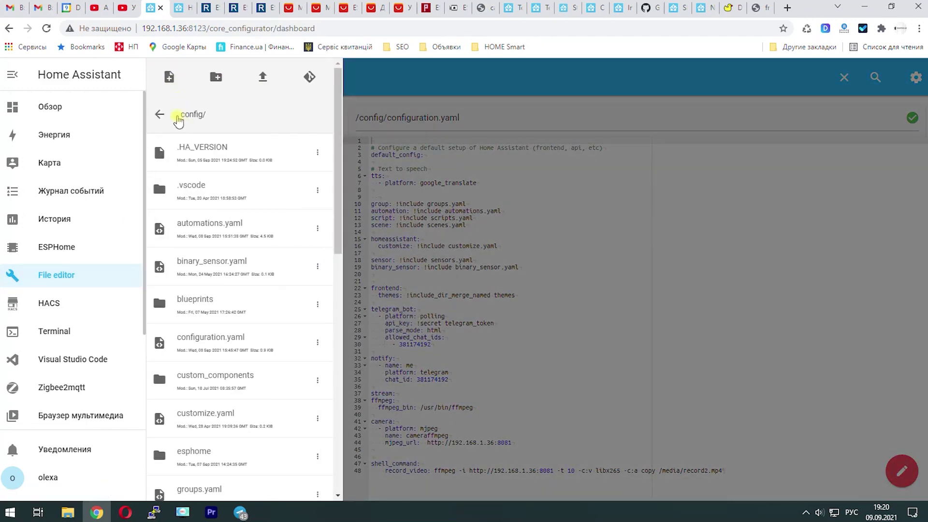
pyautogui.scroll(-10, 227, 266)
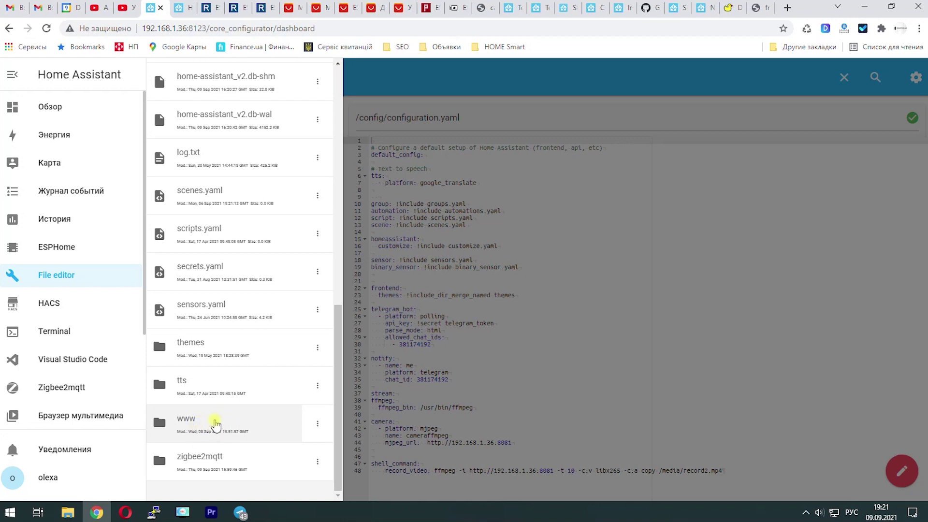
# View the front_door.jpg snapshot, highlight local in its URL, and return to the www folder section of the attachments documentation
pyautogui.click(759, 7)
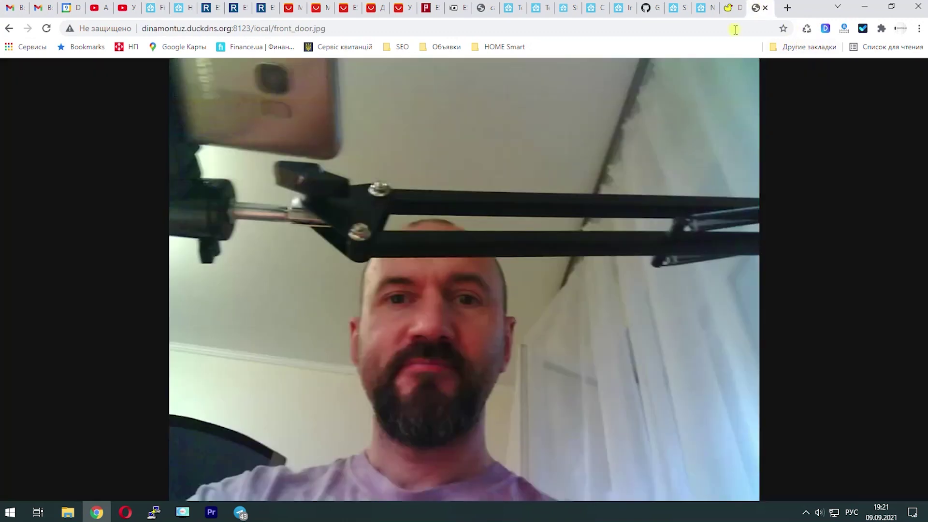
pyautogui.doubleClick(261, 29)
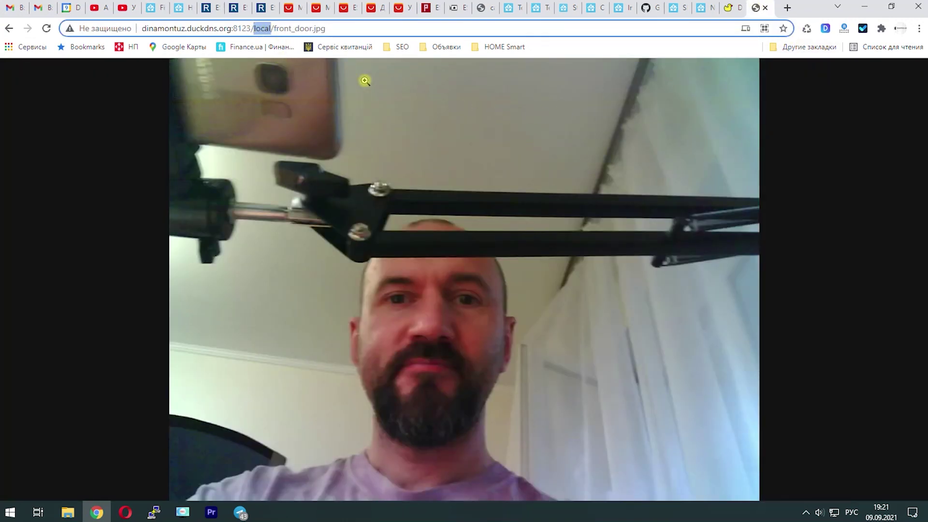
pyautogui.hotkey('alt', 'Tab')
pyautogui.scroll(-1, 416, 284)
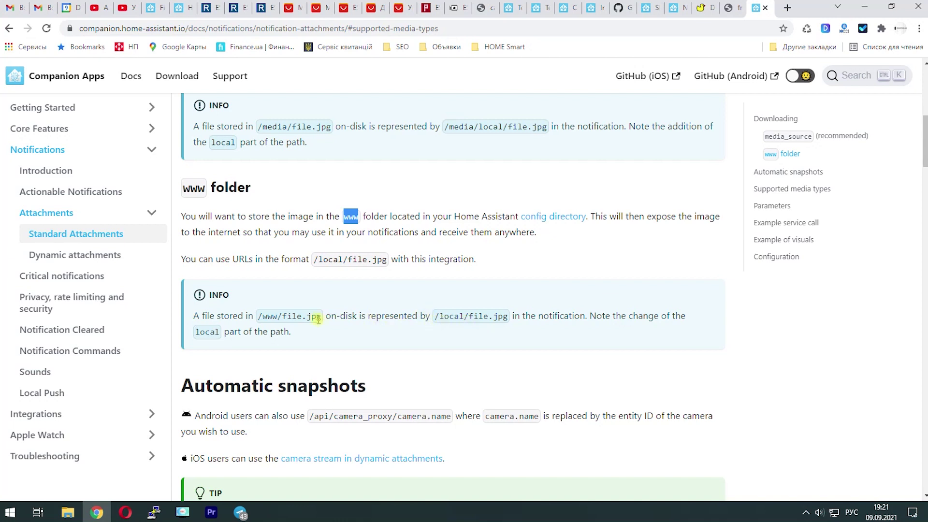
# Highlight /www/file.jpg and the local part of /local/file.jpg in the www folder info note, and skim the Automatic snapshots section
pyautogui.moveTo(321, 319); pyautogui.dragTo(258, 317)
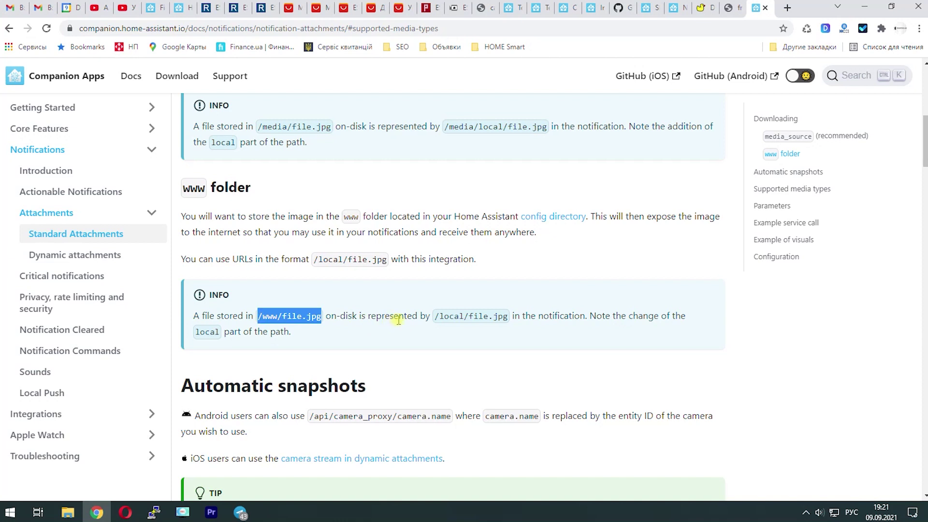
pyautogui.moveTo(438, 318); pyautogui.dragTo(471, 317)
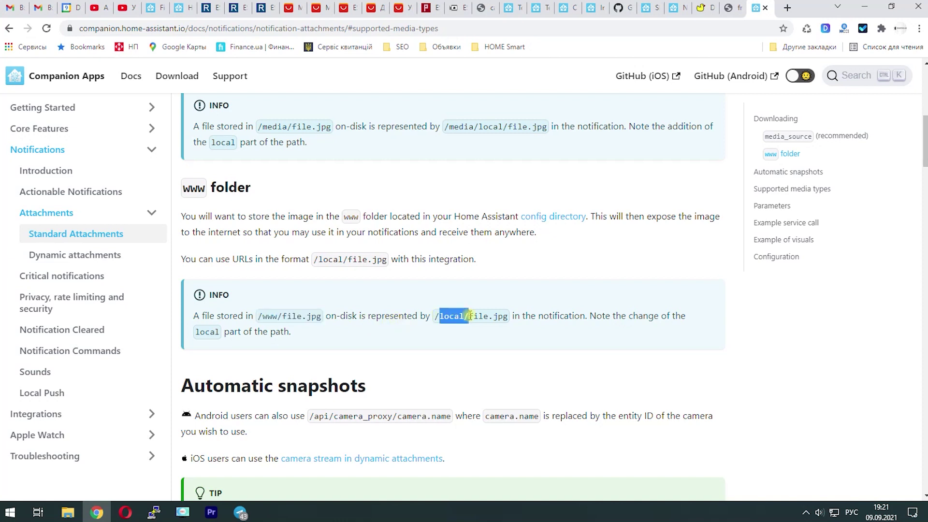
pyautogui.scroll(-2, 469, 315)
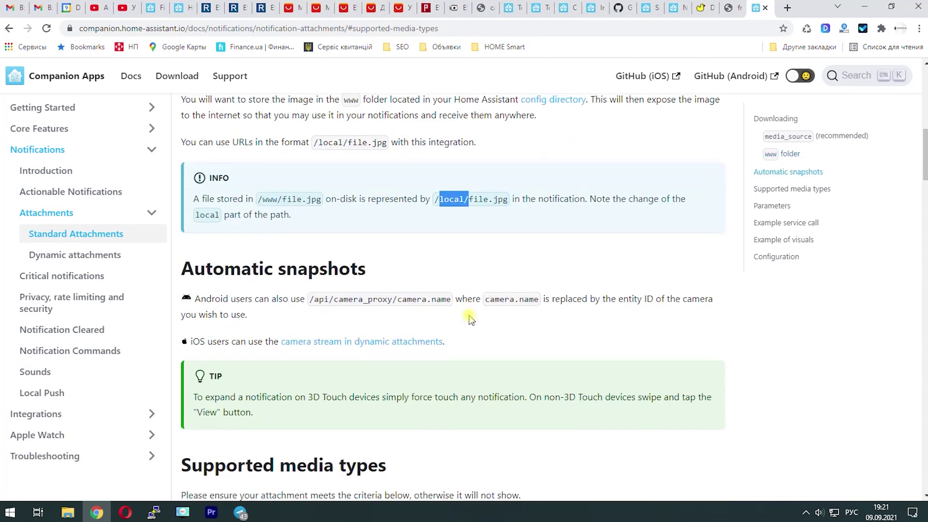
pyautogui.scroll(1, 470, 318)
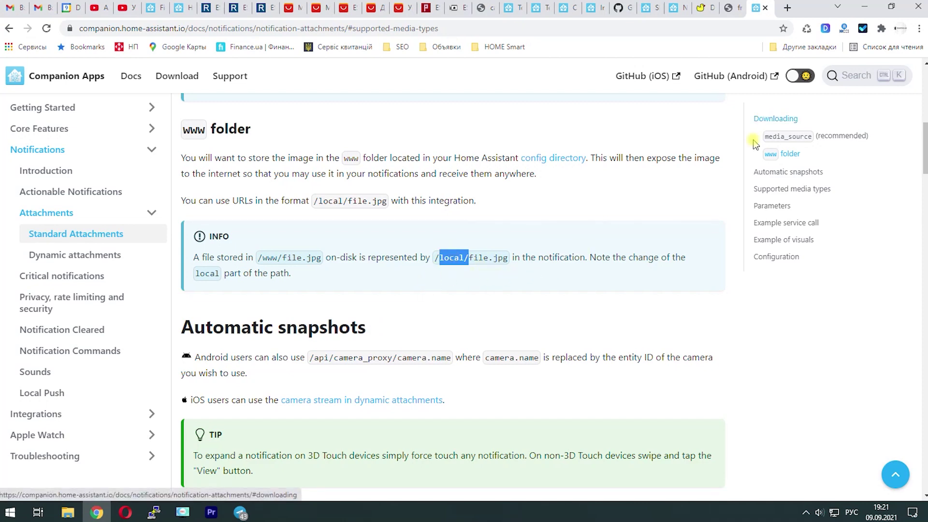
# View the Duck DNS domains page and highlight the domain name added to the account
pyautogui.click(706, 8)
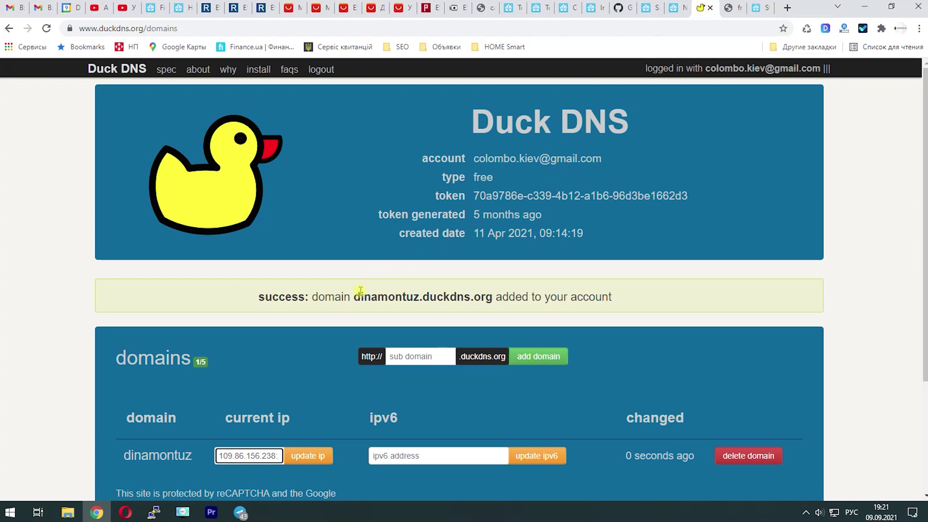
pyautogui.moveTo(356, 293); pyautogui.dragTo(486, 300)
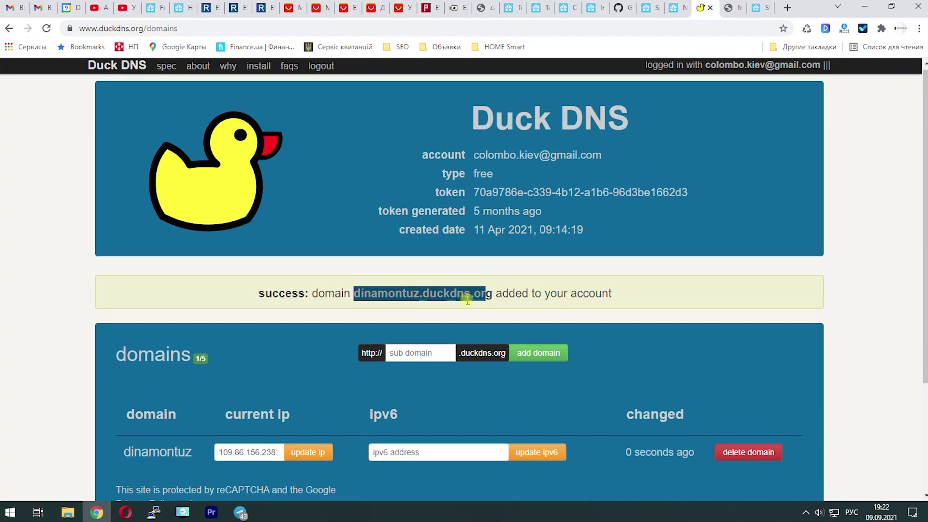
pyautogui.scroll(-2, 468, 301)
pyautogui.scroll(2, 467, 314)
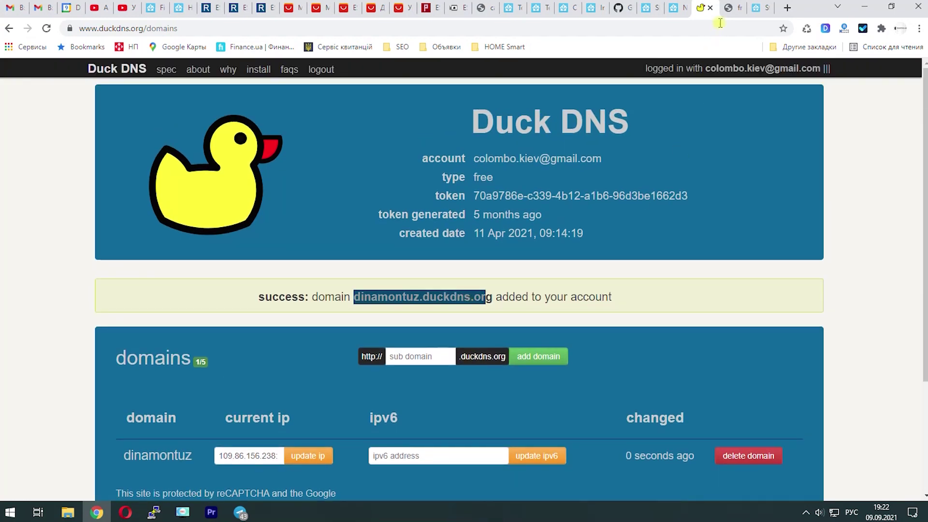
# Return to the front_door.jpg snapshot and highlight local in its URL
pyautogui.click(728, 8)
pyautogui.click(234, 29)
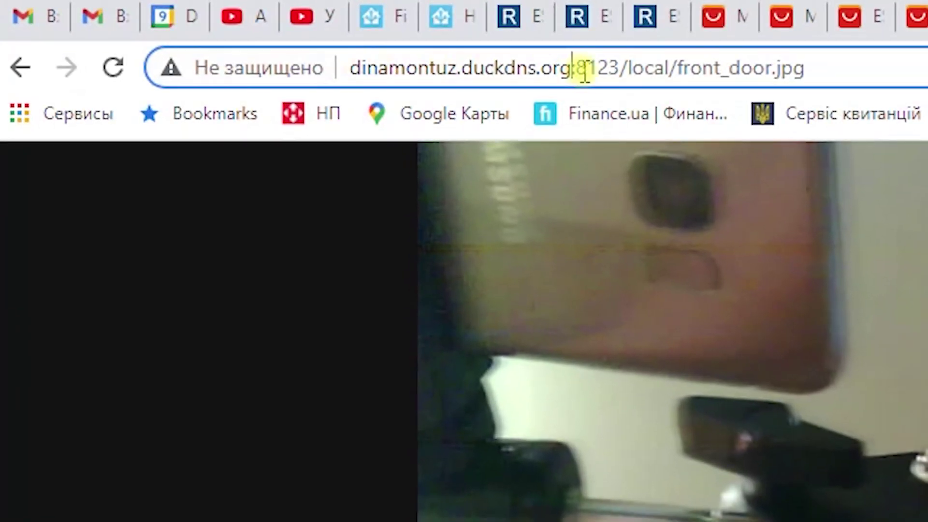
pyautogui.moveTo(585, 73); pyautogui.dragTo(676, 69)
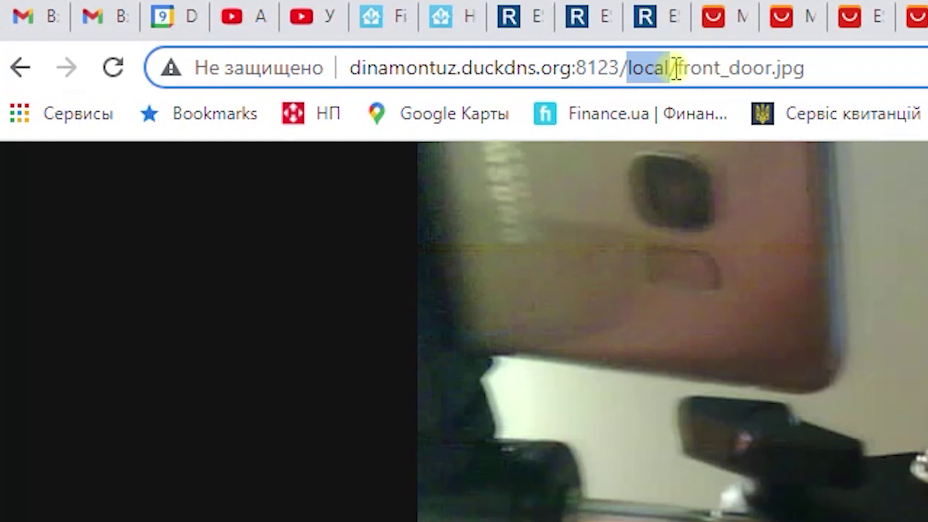
pyautogui.click(783, 68)
# Reload the front_door.jpg page to fetch the newest camera snapshot, dismissing the notification pop-up
pyautogui.click(111, 69)
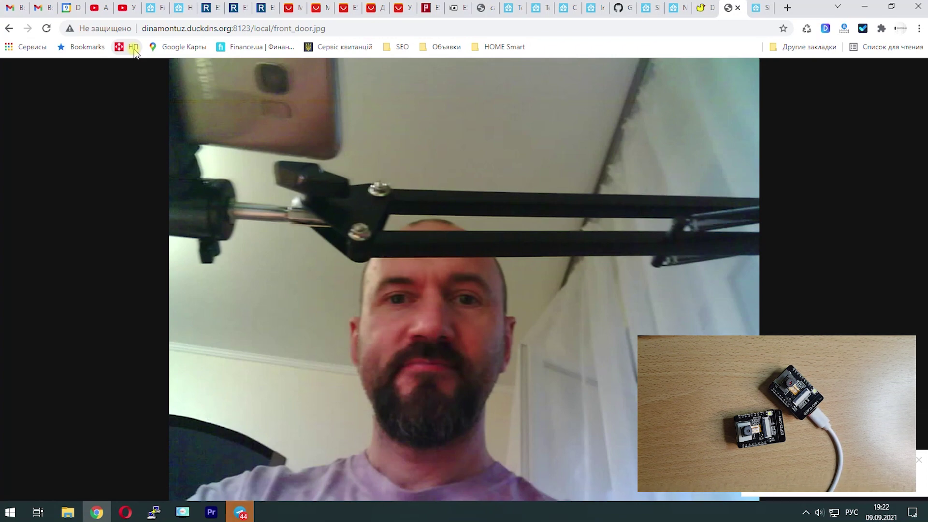
pyautogui.click(841, 479)
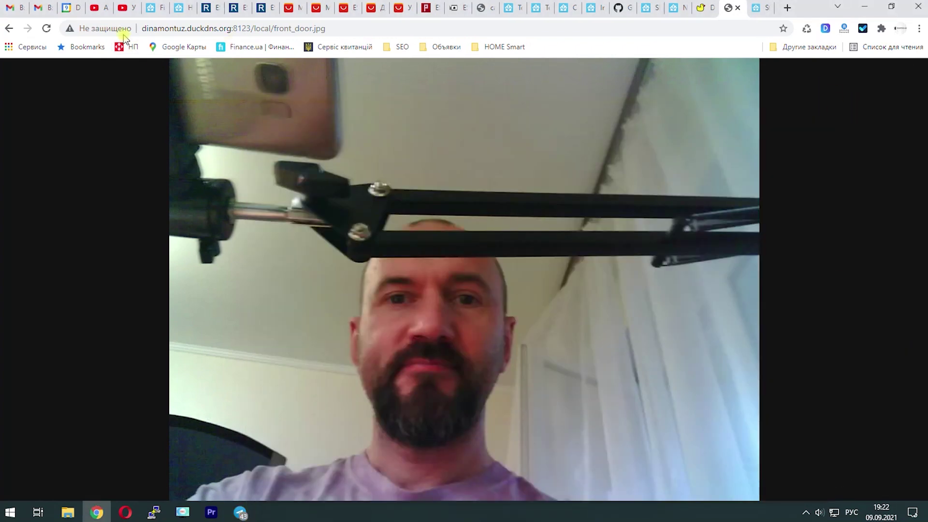
pyautogui.click(46, 29)
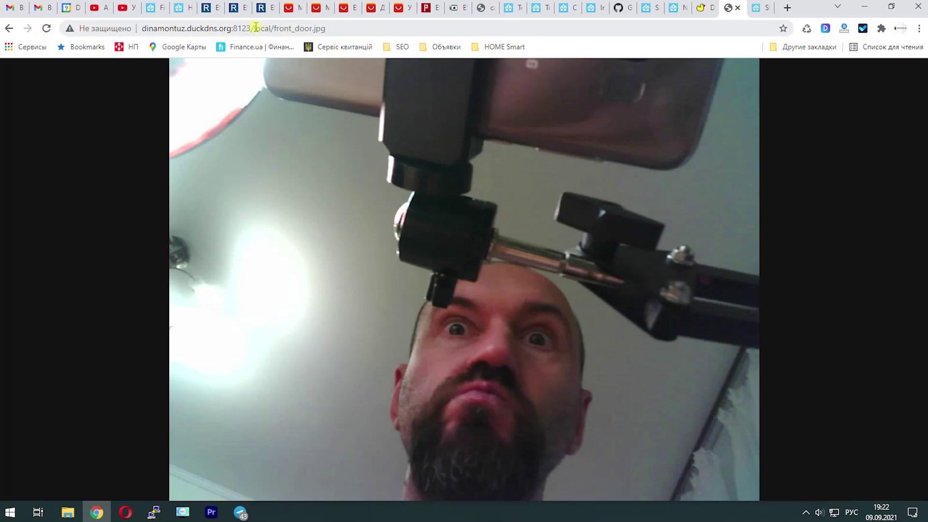
pyautogui.click(330, 29)
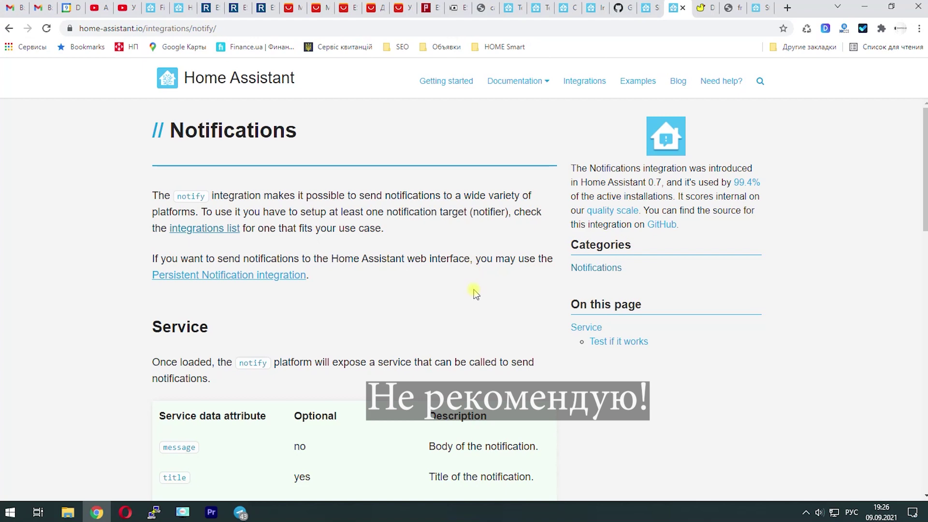
# Find the notify.notify example on the Notifications integration page and highlight the image line of that action in the automation YAML
pyautogui.scroll(-8, 474, 292)
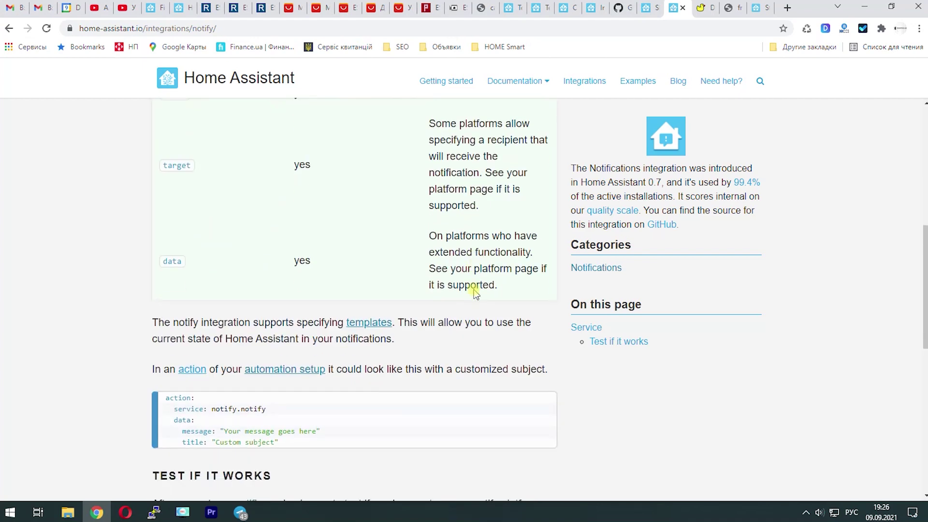
pyautogui.scroll(-1, 475, 293)
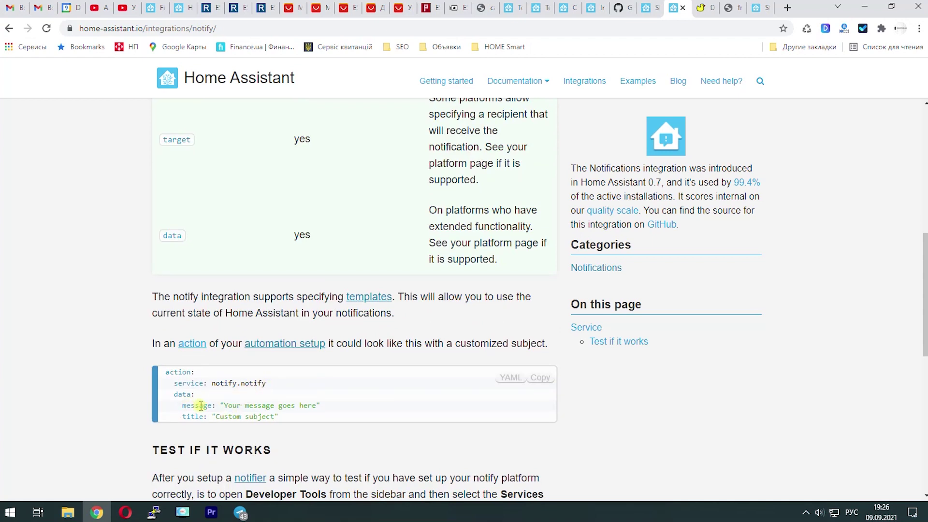
pyautogui.click(162, 9)
pyautogui.click(353, 309)
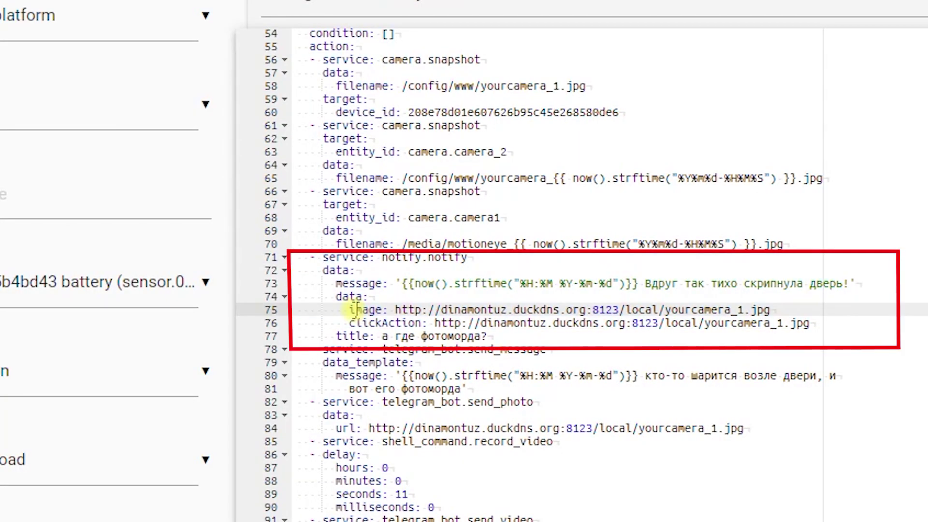
pyautogui.moveTo(349, 310); pyautogui.dragTo(781, 310)
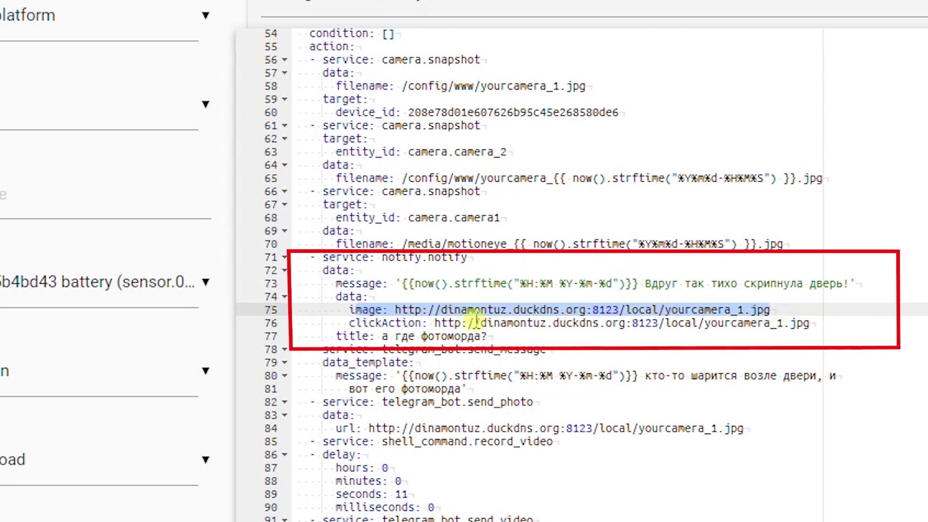
# Highlight clickAction and its yourcamera_1.jpg URL in the notify.notify action, and reload the front_door.jpg snapshot page
pyautogui.moveTo(350, 323); pyautogui.dragTo(448, 328)
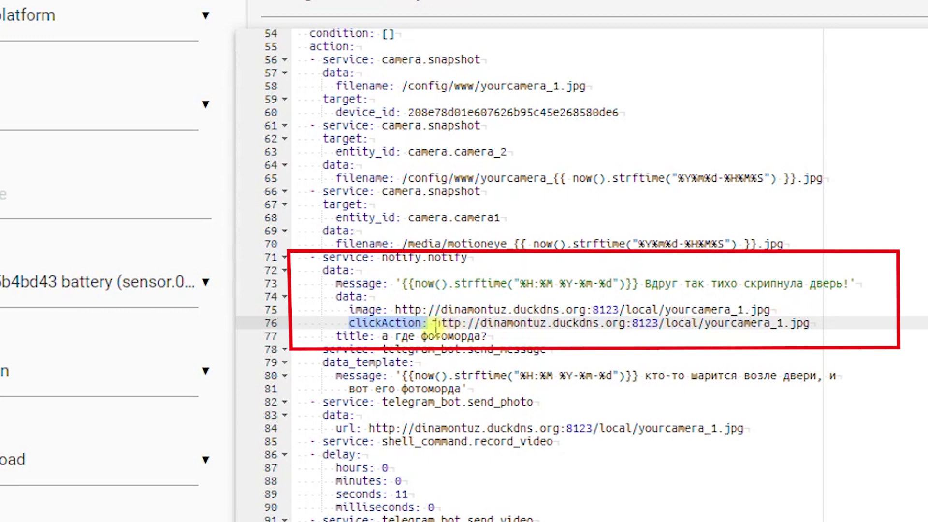
pyautogui.click(435, 325)
pyautogui.moveTo(435, 322); pyautogui.dragTo(812, 323)
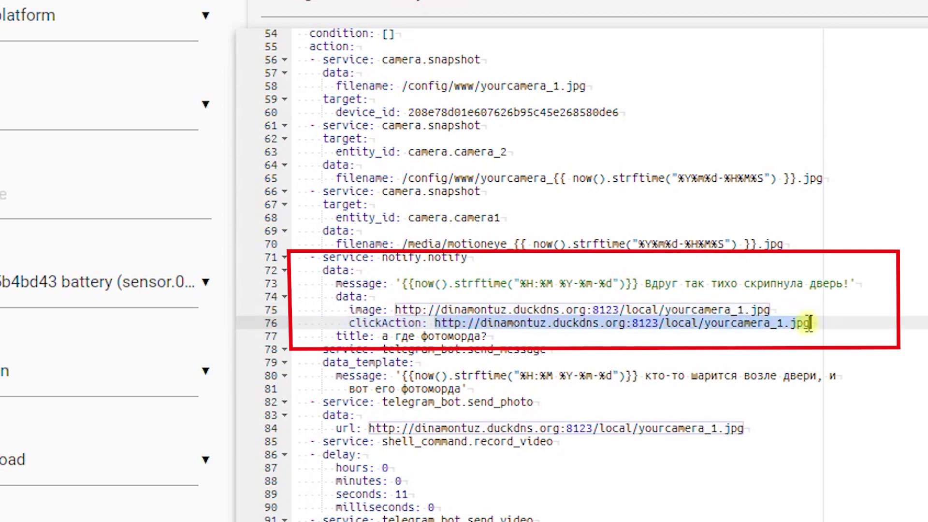
pyautogui.click(729, 8)
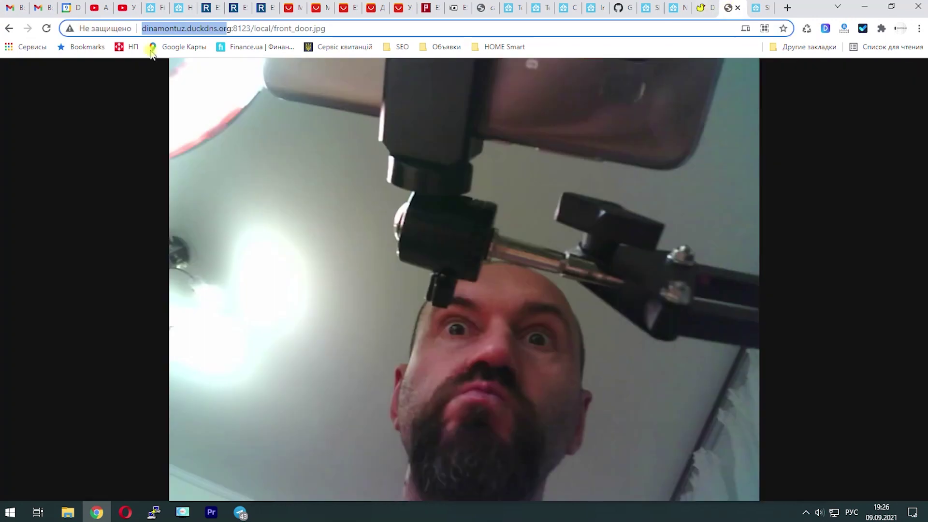
pyautogui.click(47, 29)
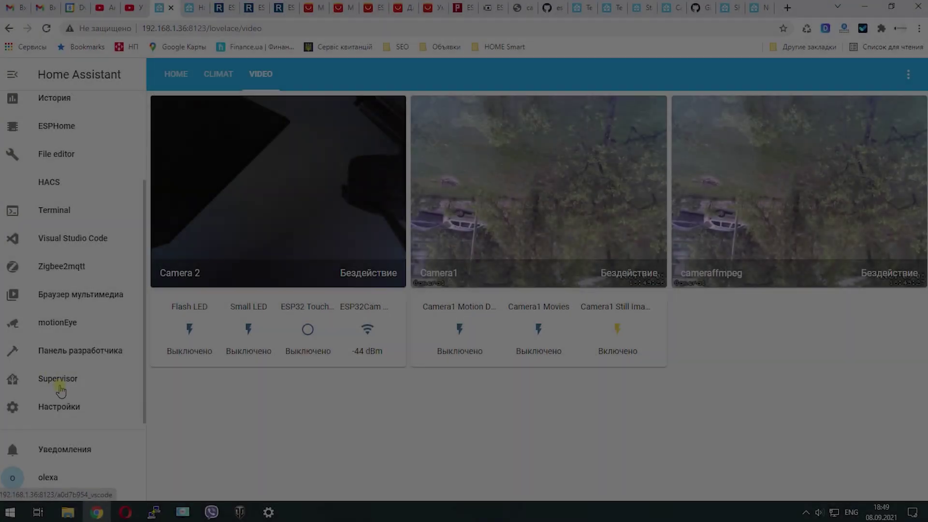
# Start a new automation in Home Assistant's automation settings
pyautogui.click(72, 413)
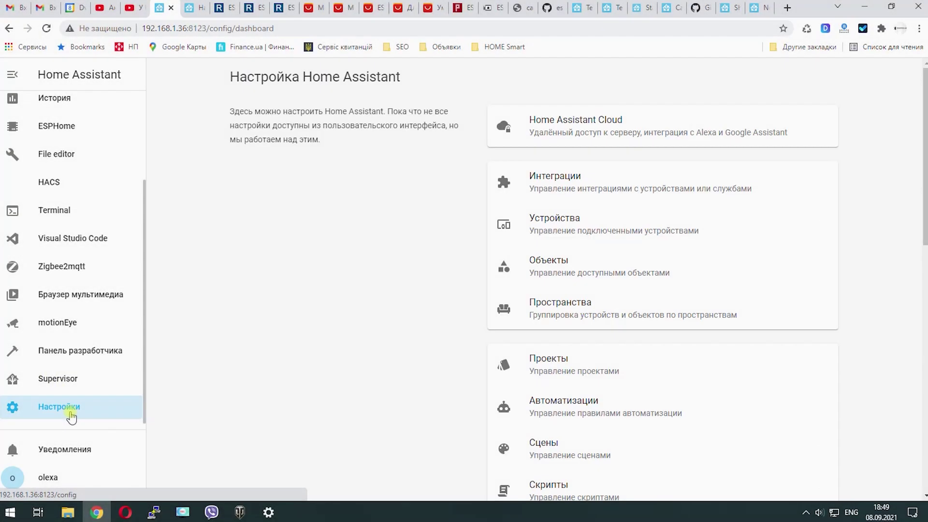
pyautogui.click(604, 412)
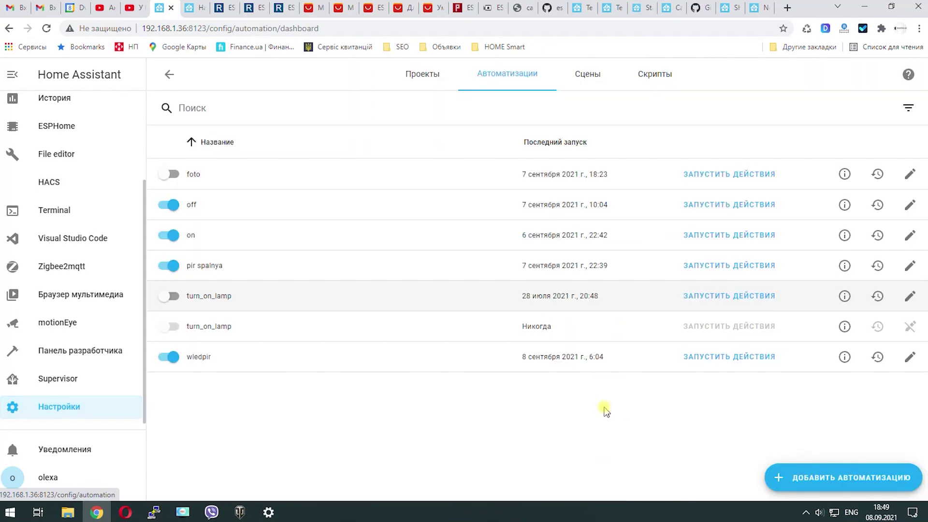
pyautogui.click(812, 479)
pyautogui.click(535, 385)
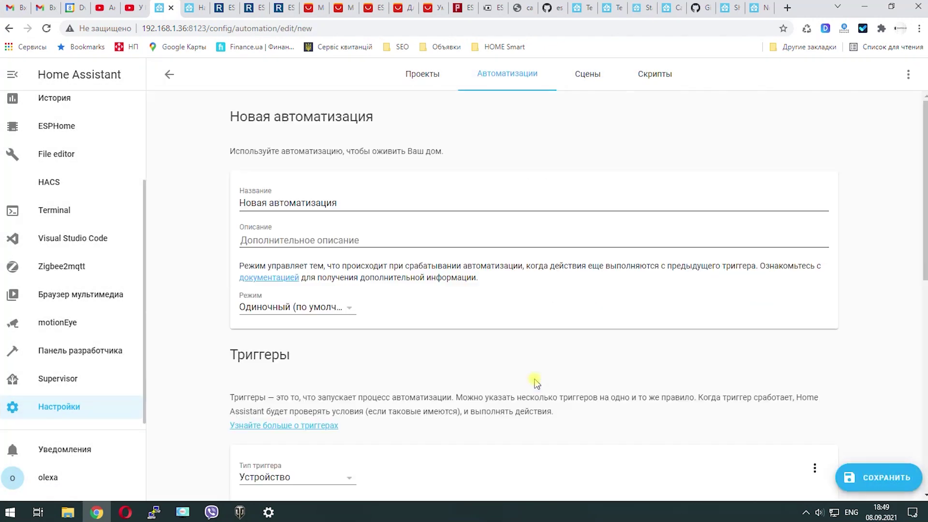
# Name the new automation "Делаем Фотки"
pyautogui.tripleClick(351, 204)
pyautogui.write('Lf')
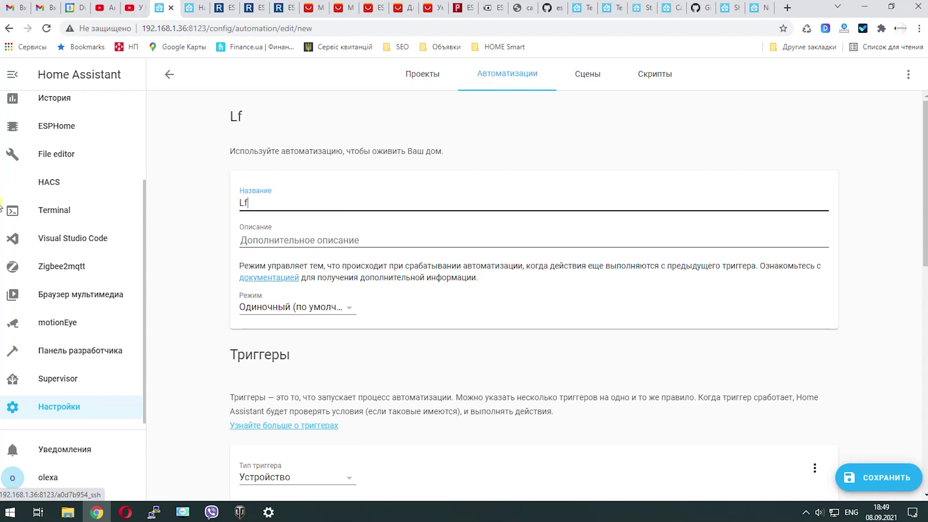
pyautogui.press('BackSpace')
pyautogui.press('BackSpace')
pyautogui.write('Делае')
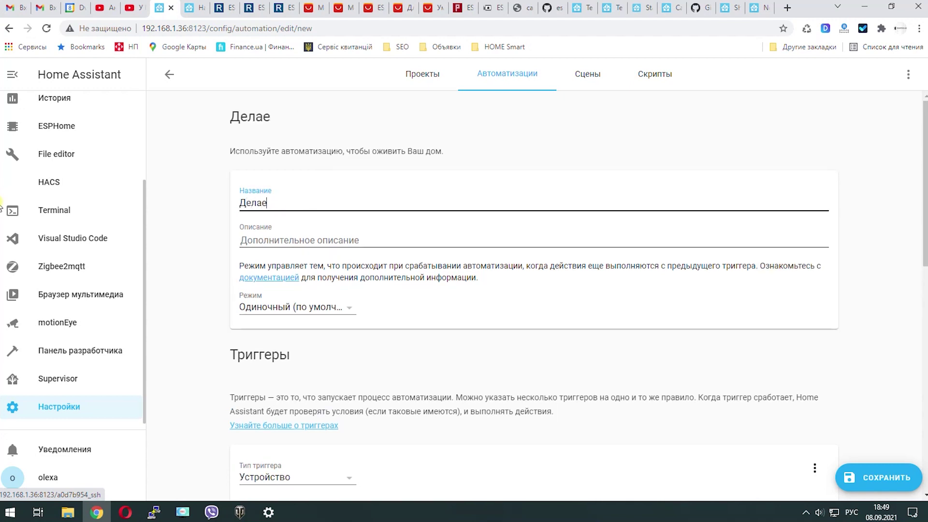
pyautogui.write('м Фотки')
pyautogui.click(193, 309)
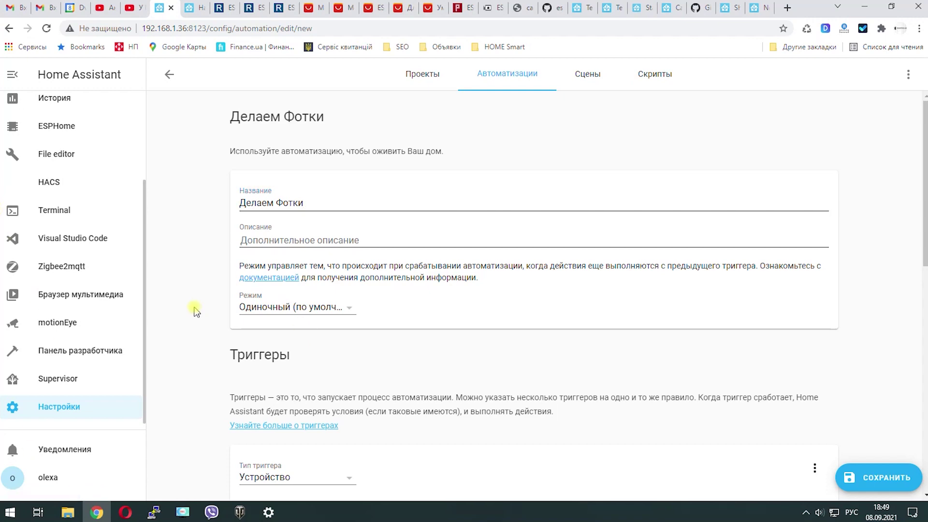
# Keep the trigger type as Устройство and choose the lowercase camera2 as the trigger device
pyautogui.scroll(-6, 193, 310)
pyautogui.click(295, 186)
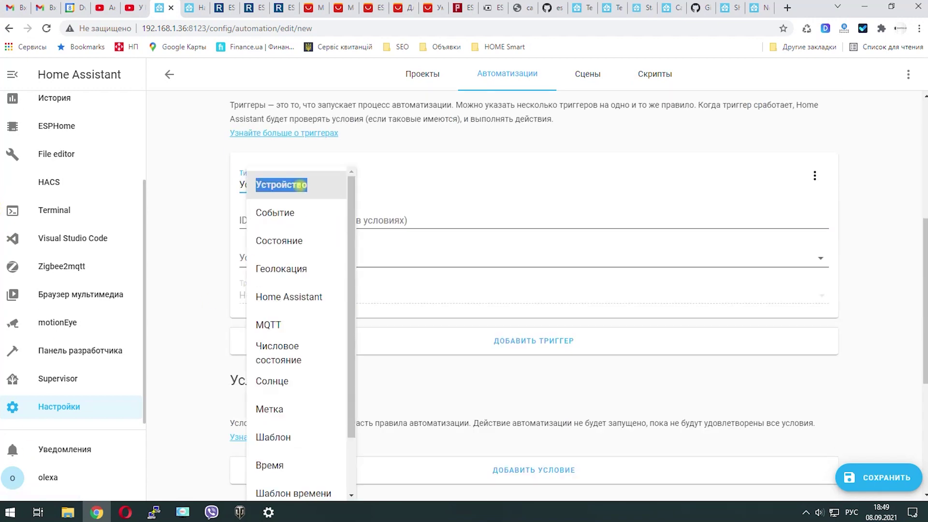
pyautogui.click(290, 185)
pyautogui.click(291, 221)
pyautogui.click(270, 254)
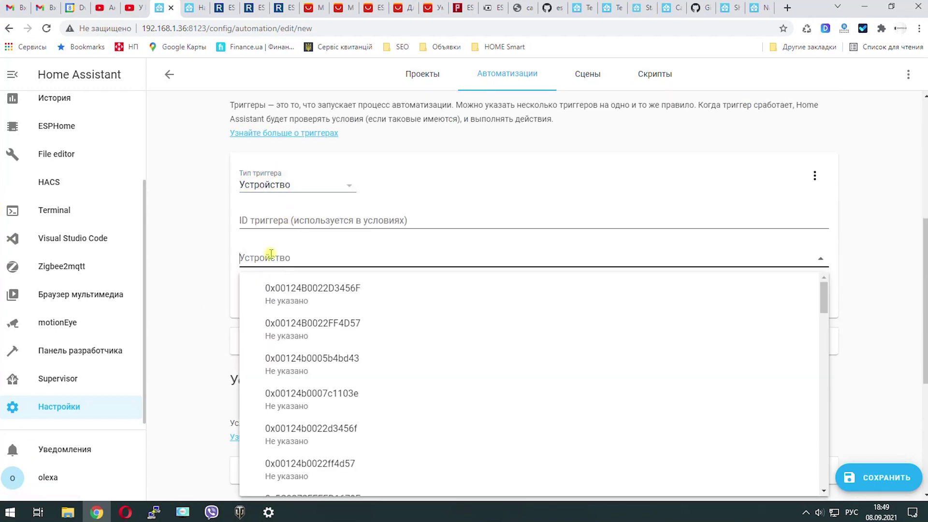
pyautogui.press('super+space')
pyautogui.press('super+space')
pyautogui.write('ca')
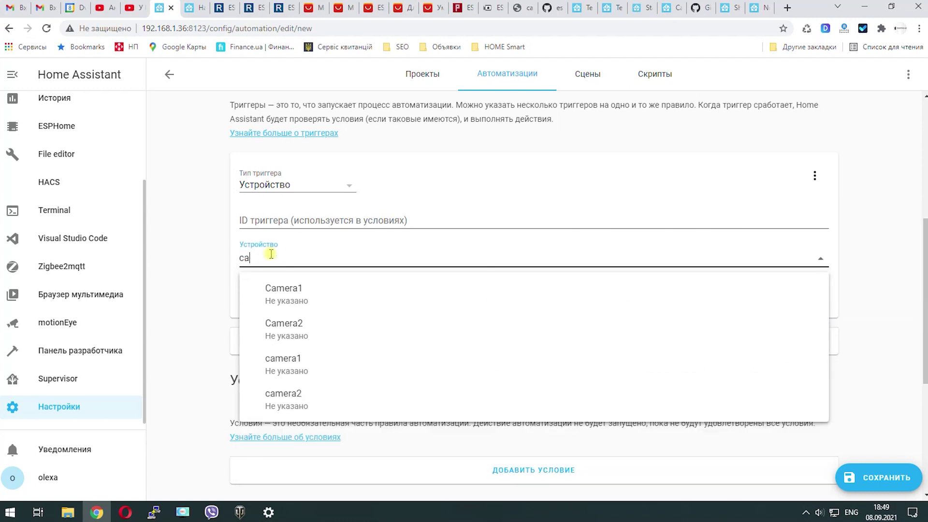
pyautogui.click(267, 390)
# Set the camera2 trigger to "ESP32 Touch Pad включается"
pyautogui.click(326, 304)
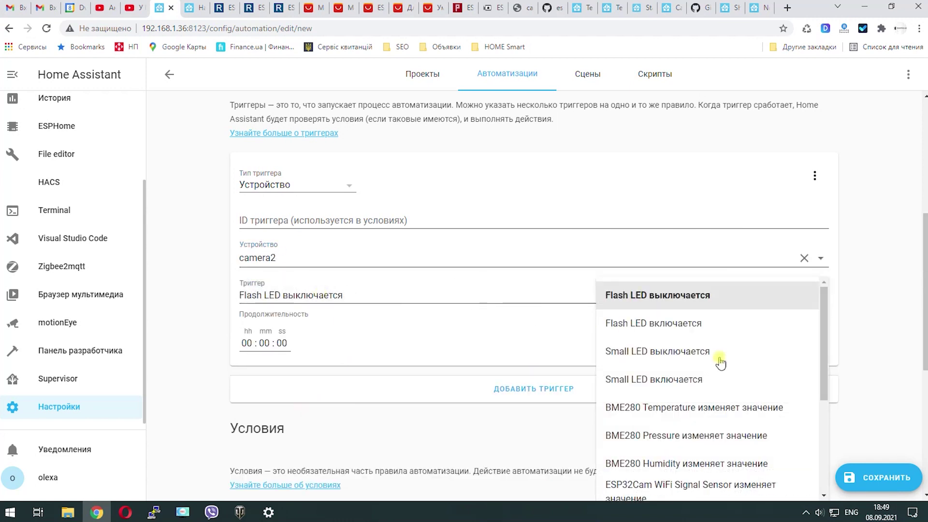
pyautogui.scroll(-2, 742, 364)
pyautogui.scroll(-1, 742, 365)
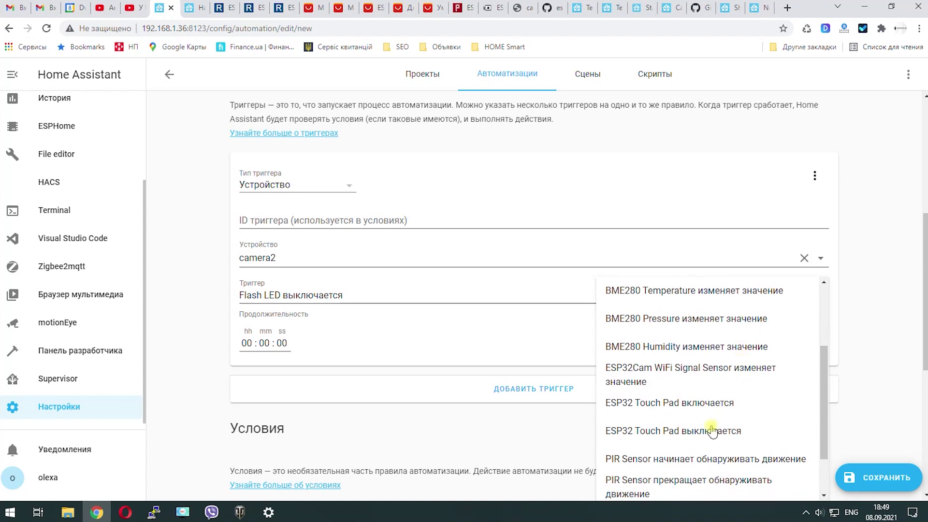
pyautogui.click(714, 404)
# Set the automation's first action to Вызвать службу and choose the service "Камера: Take snapshot"
pyautogui.scroll(-6, 197, 259)
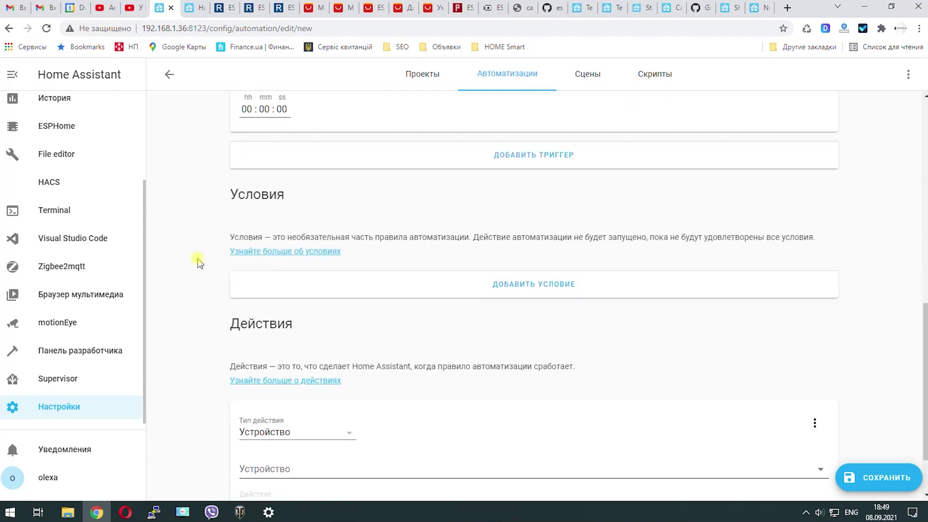
pyautogui.click(304, 356)
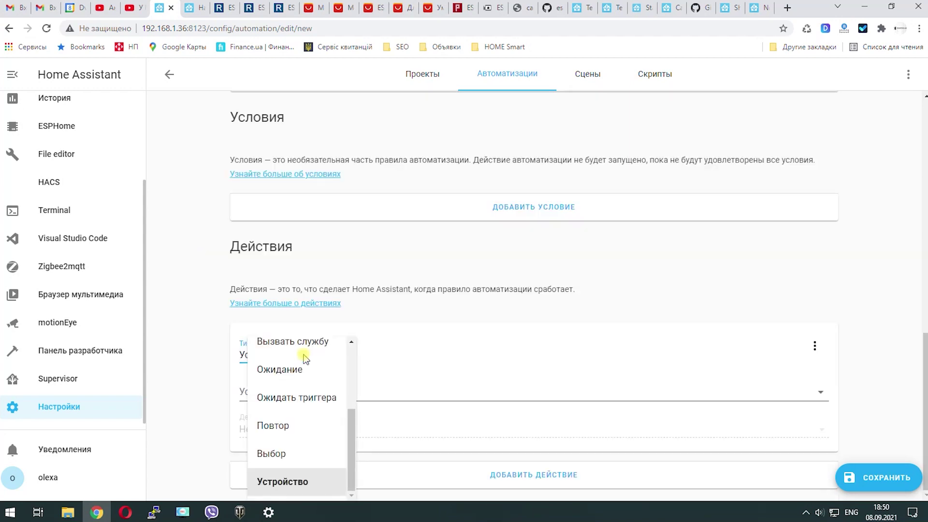
pyautogui.scroll(3, 304, 367)
pyautogui.click(314, 456)
pyautogui.click(303, 406)
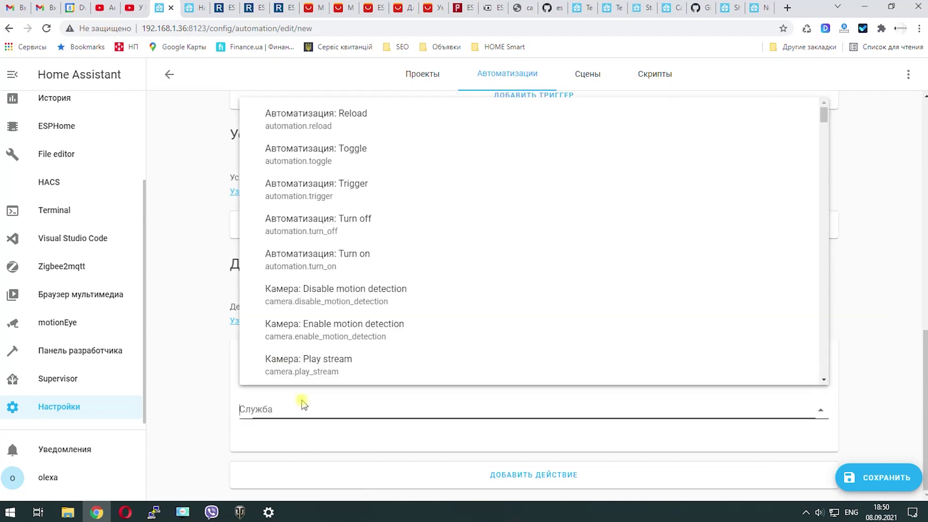
pyautogui.write('cam')
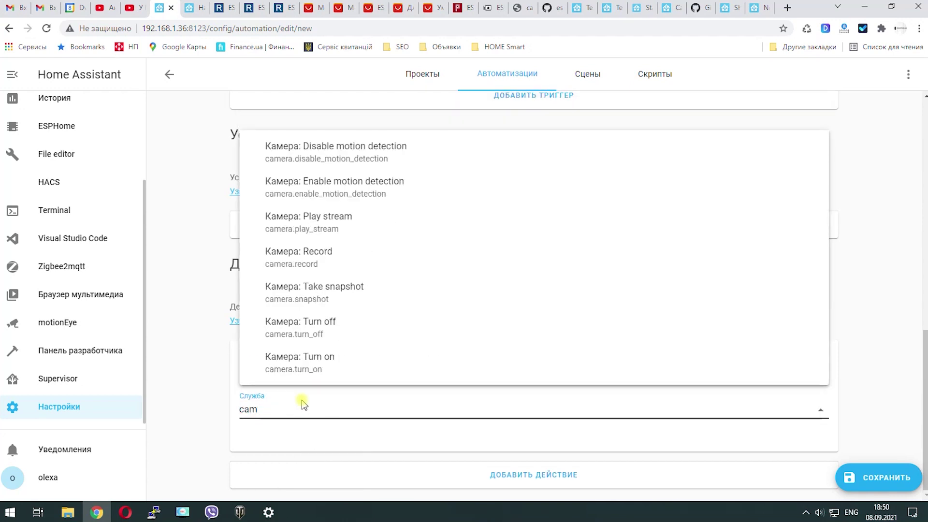
pyautogui.click(325, 292)
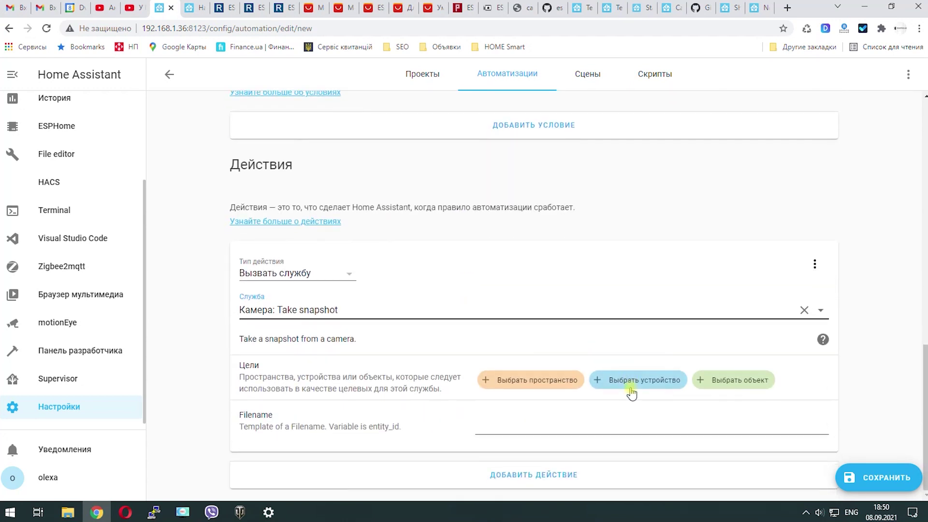
# Target the snapshot action at the camera2 device and set its filename to /config/www/front_door.jpg
pyautogui.click(649, 383)
pyautogui.click(531, 331)
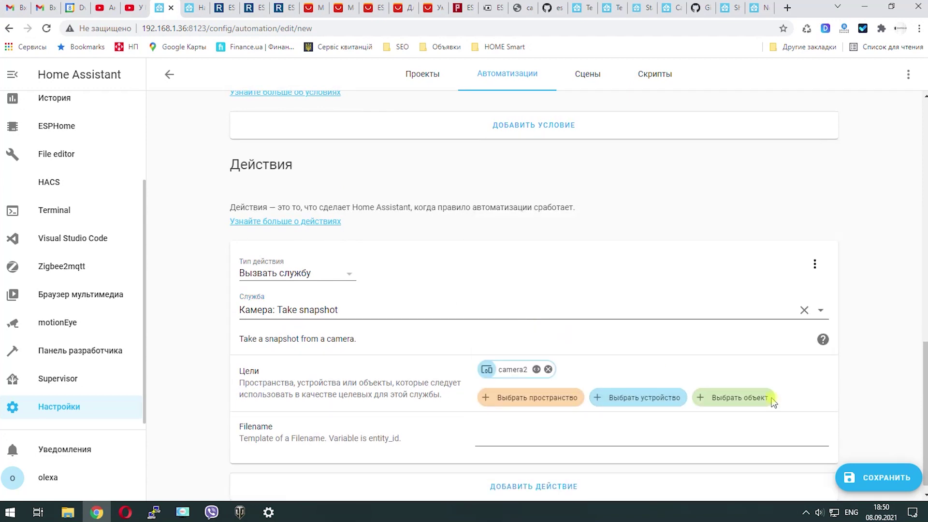
pyautogui.click(526, 437)
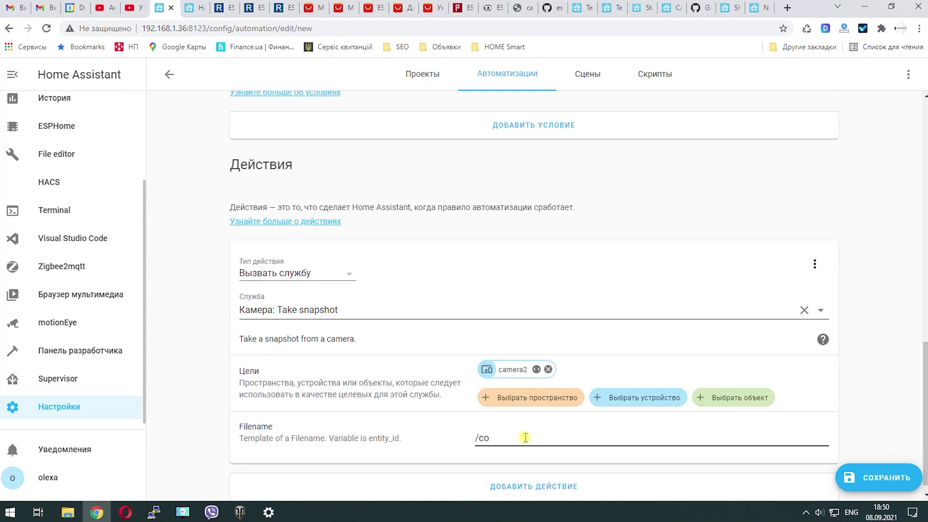
pyautogui.write('/config/www/front_door.jpg')
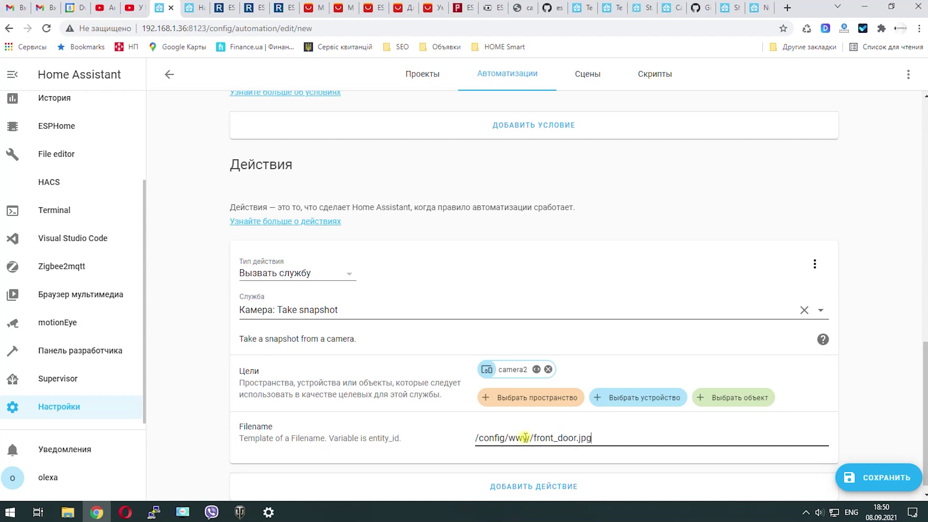
# Add a second action of type Вызвать службу that calls "Telegram bot: Send photo"
pyautogui.scroll(-1, 447, 445)
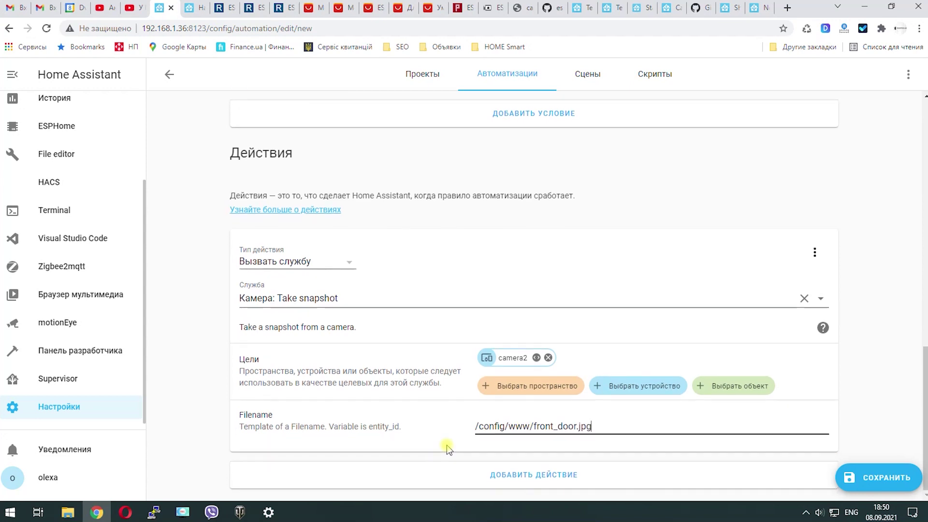
pyautogui.click(526, 476)
pyautogui.click(286, 353)
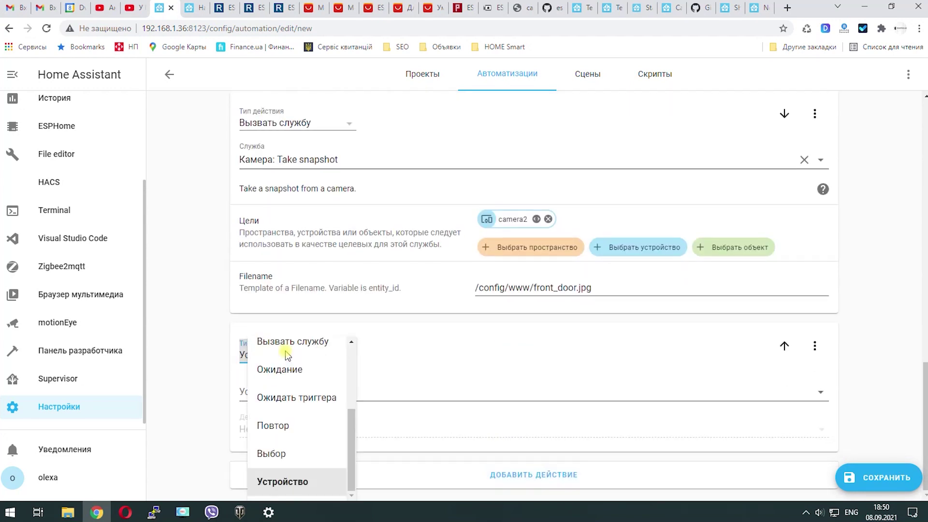
pyautogui.scroll(2, 304, 404)
pyautogui.click(303, 401)
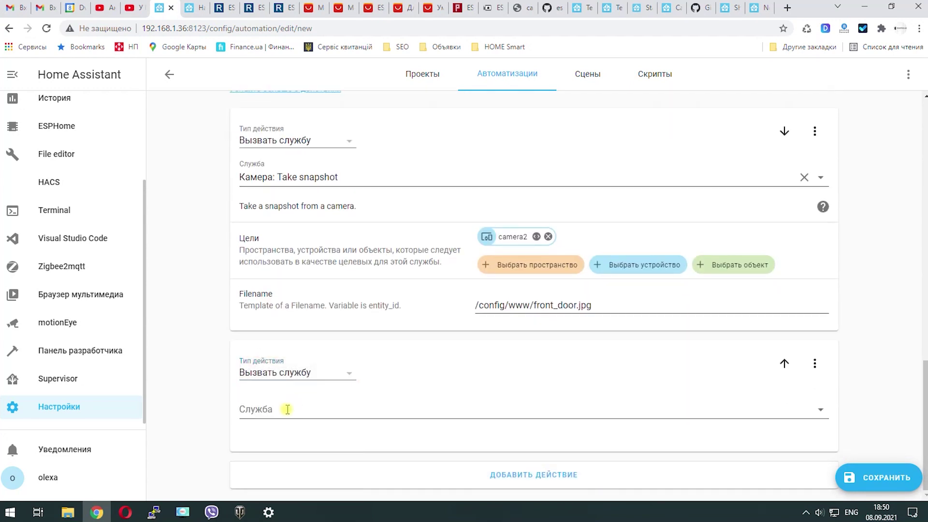
pyautogui.click(287, 409)
pyautogui.write('tel')
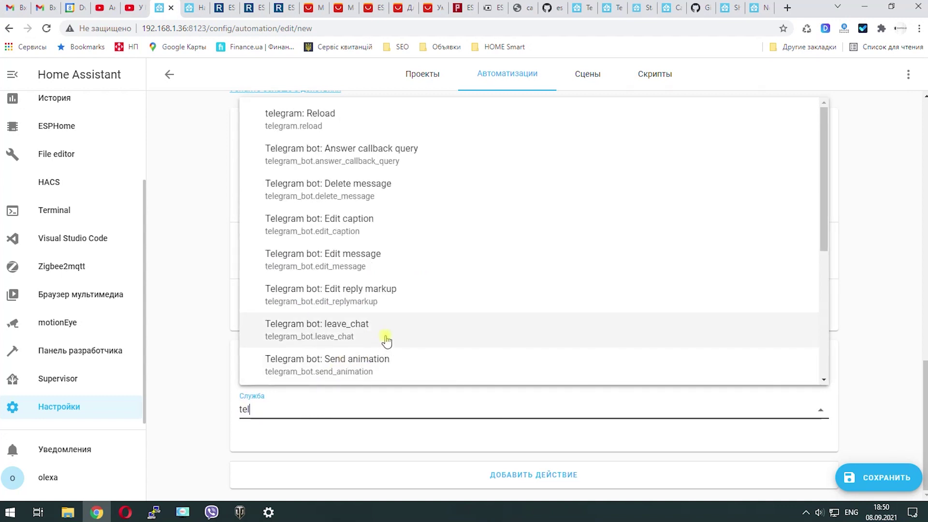
pyautogui.scroll(-5, 386, 341)
pyautogui.click(358, 263)
# Enable the File option of the Telegram photo action and set its path to /config/www/front_door.jpg
pyautogui.scroll(-3, 382, 296)
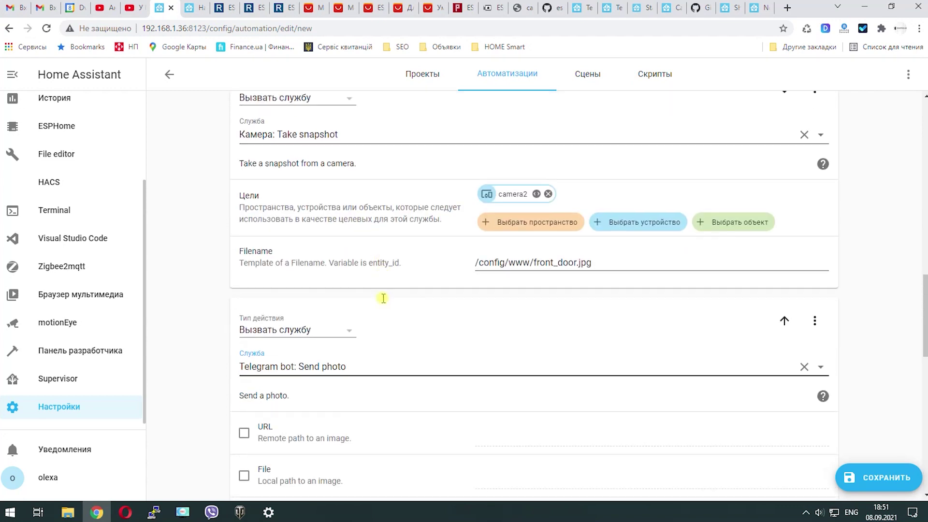
pyautogui.scroll(-1, 305, 366)
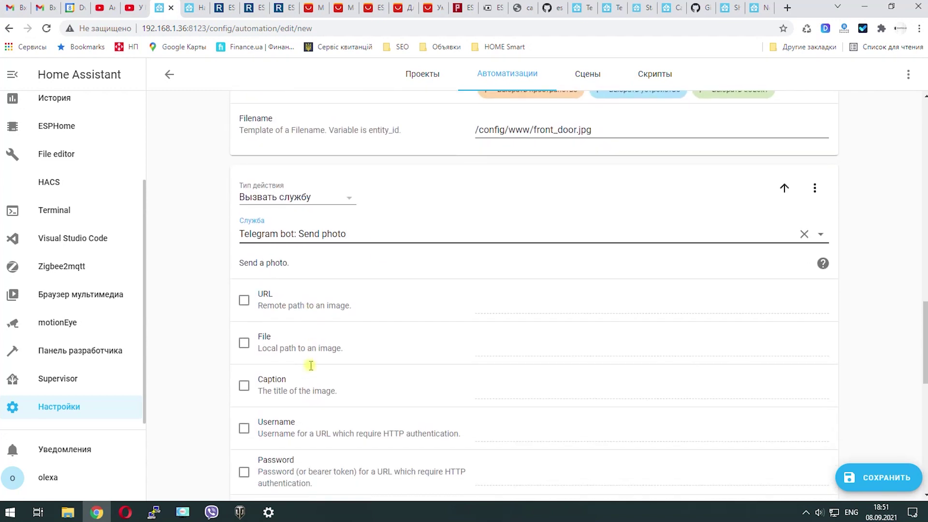
pyautogui.click(244, 343)
pyautogui.write('/config/www/front_door.jpg')
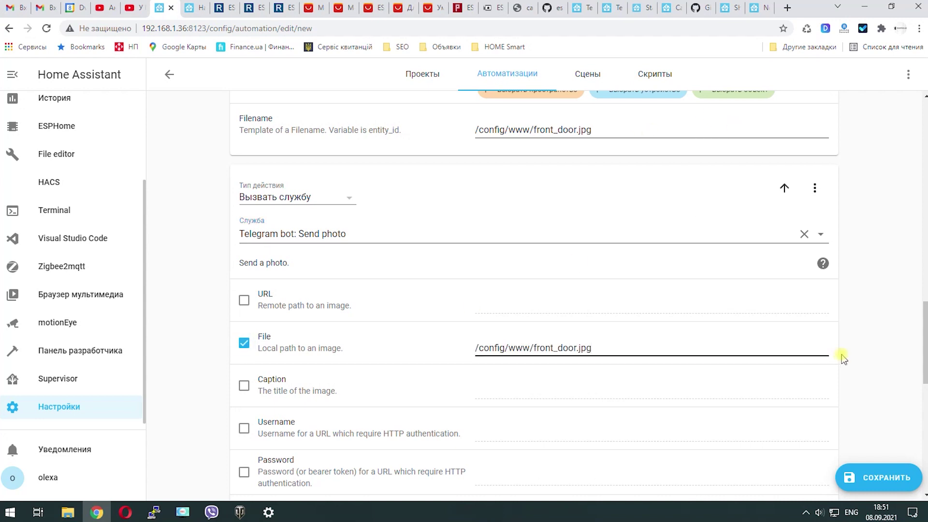
# Review the remaining options of the Telegram photo action and save the automation
pyautogui.scroll(-2, 441, 348)
pyautogui.scroll(-8, 444, 346)
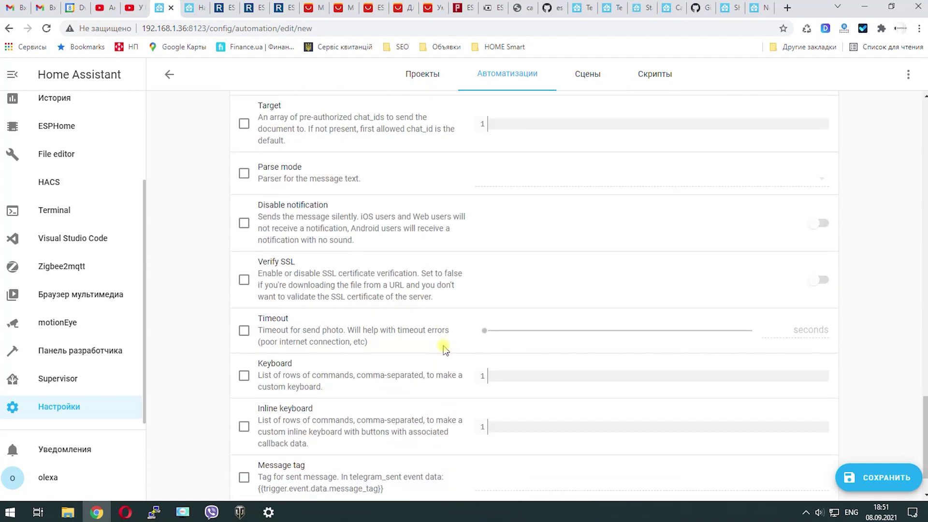
pyautogui.scroll(7, 445, 350)
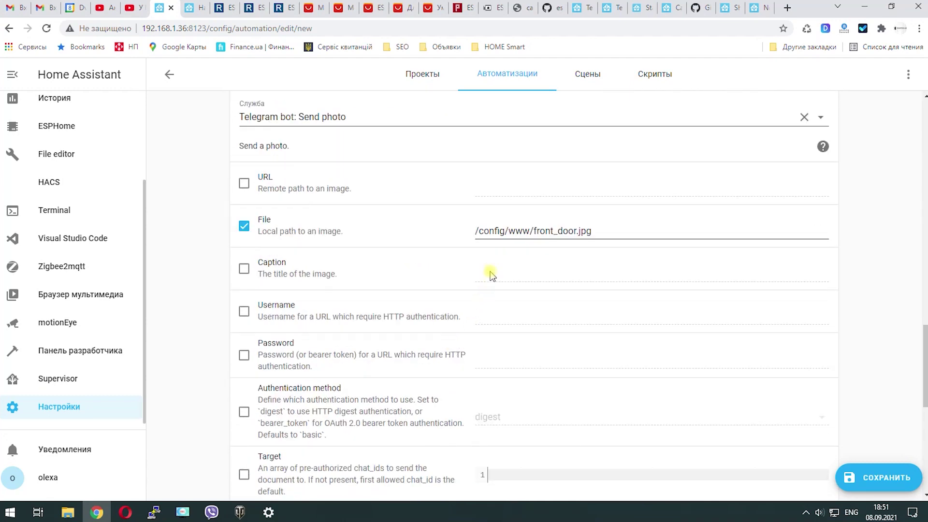
pyautogui.scroll(-10, 226, 269)
pyautogui.click(894, 478)
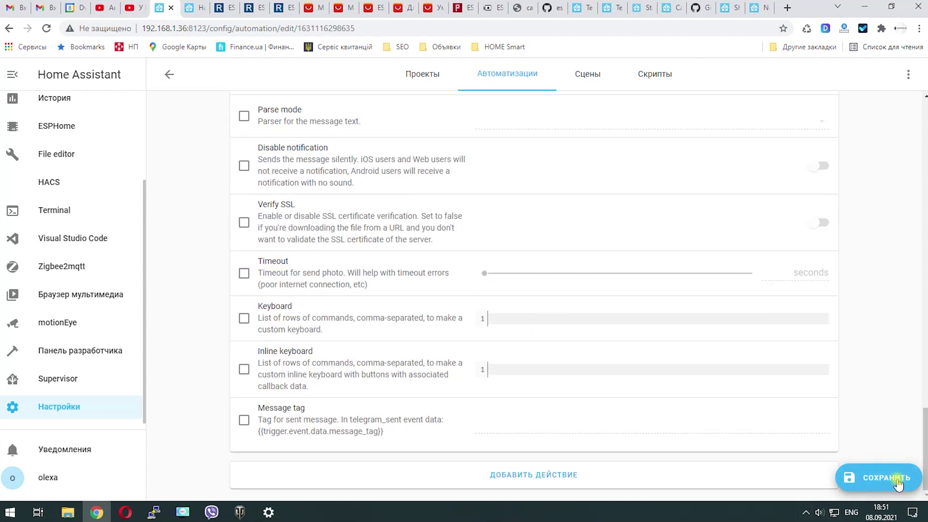
# Start a configuration check in the server controls and reload the YAML configuration for Автоматизации
pyautogui.click(62, 415)
pyautogui.scroll(-12, 545, 310)
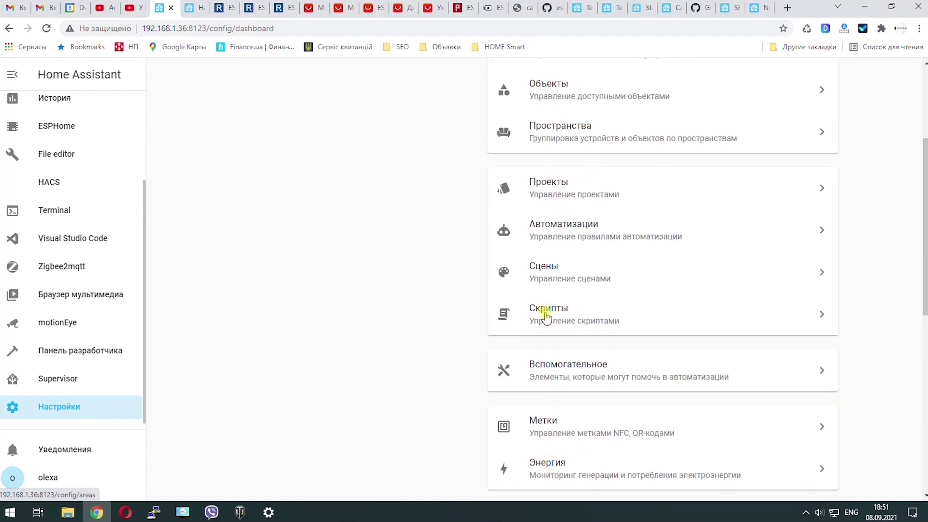
pyautogui.click(575, 351)
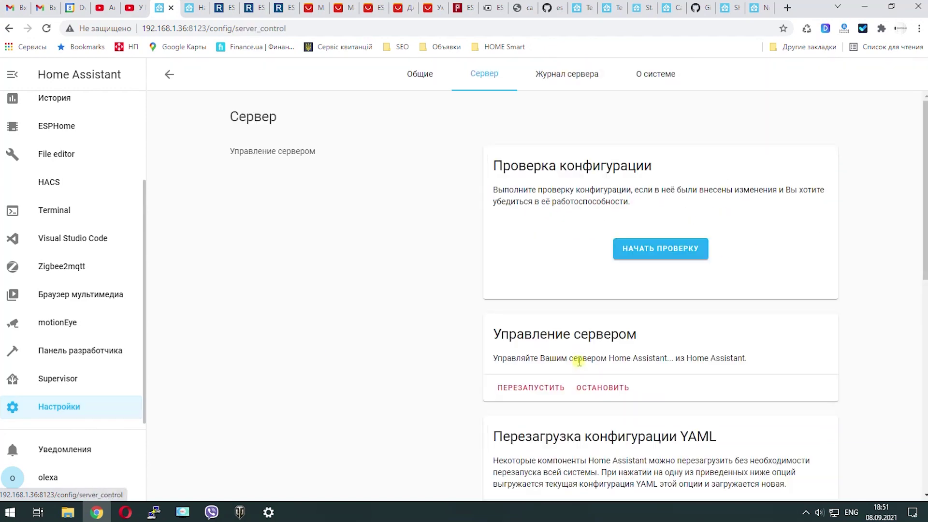
pyautogui.click(644, 245)
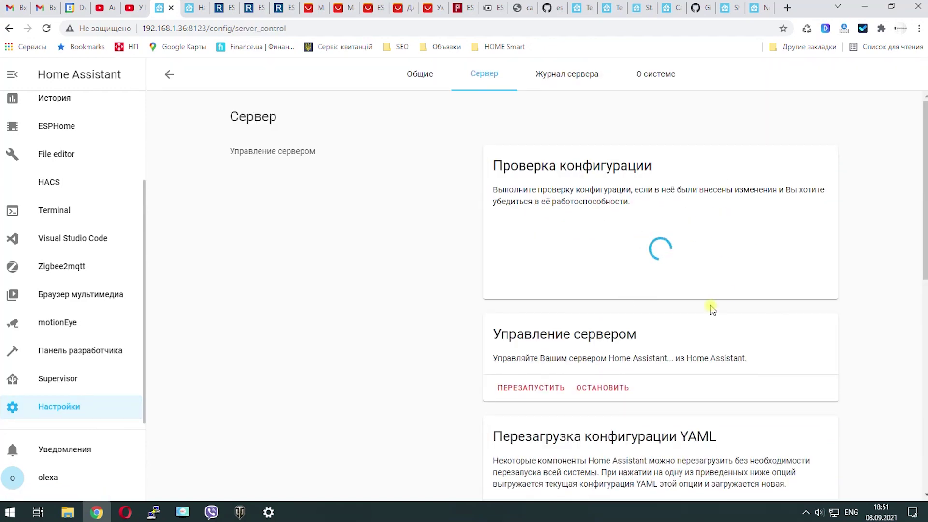
pyautogui.scroll(-6, 653, 307)
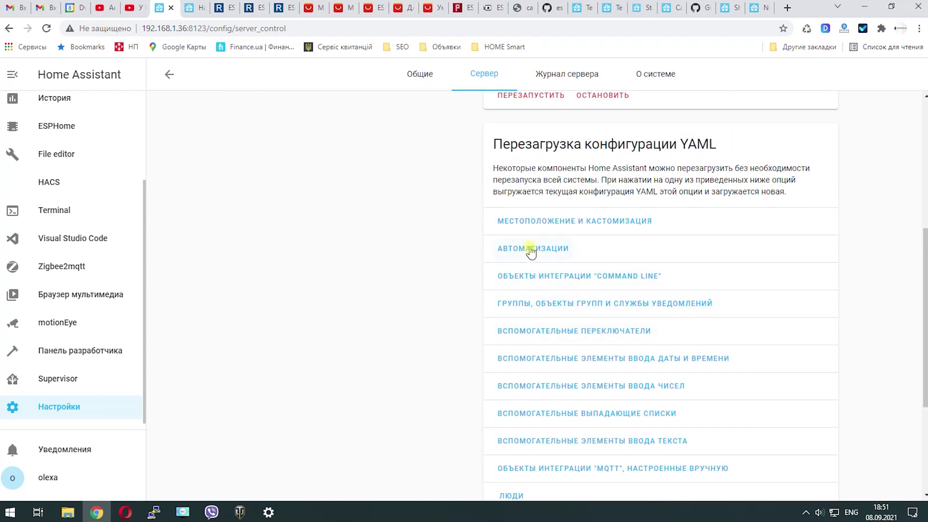
pyautogui.click(531, 249)
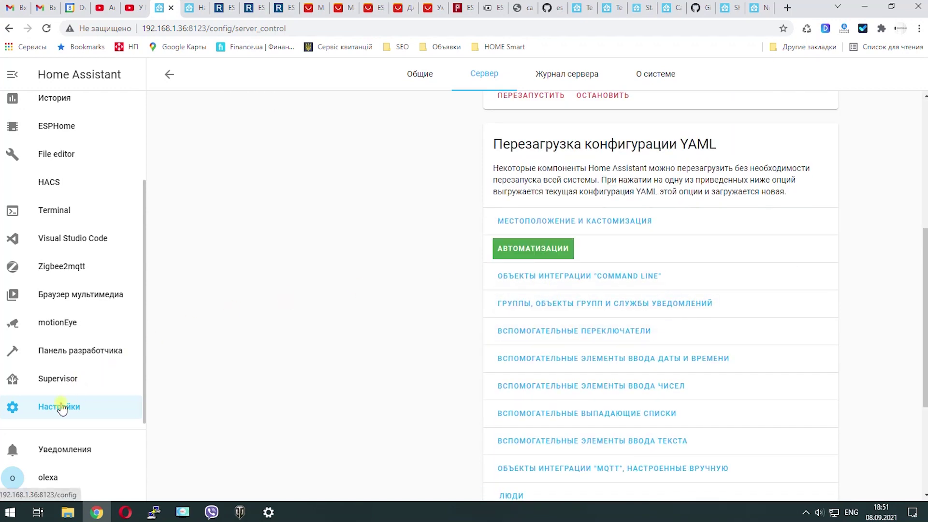
# Run the actions of the "Делаем Фотки" automation, switch to Telegram and check the latest photo's timestamp in the ESP32-bootuz-photo chat
pyautogui.click(61, 408)
pyautogui.click(594, 404)
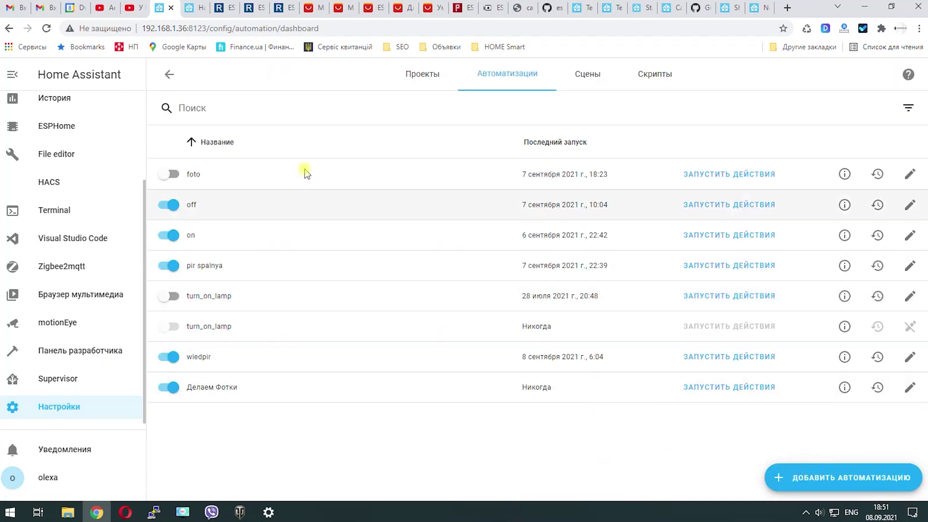
pyautogui.click(768, 388)
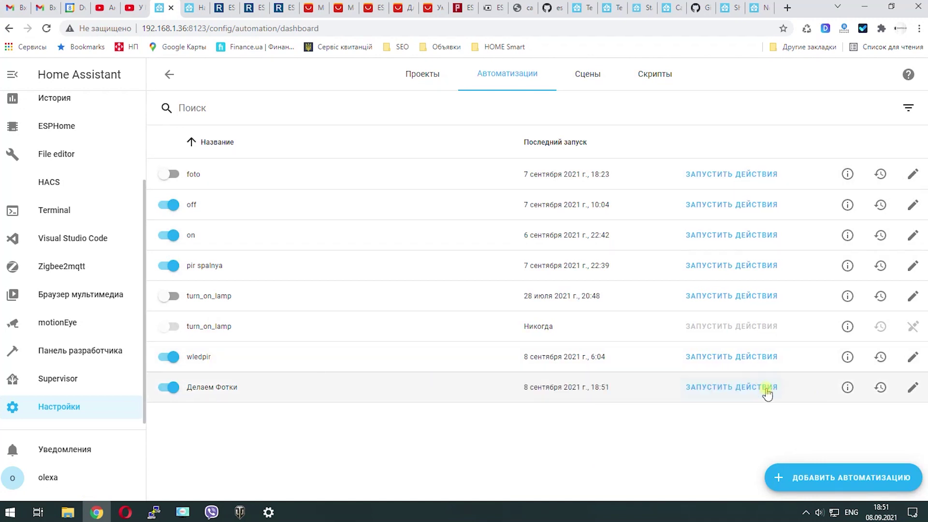
pyautogui.click(827, 471)
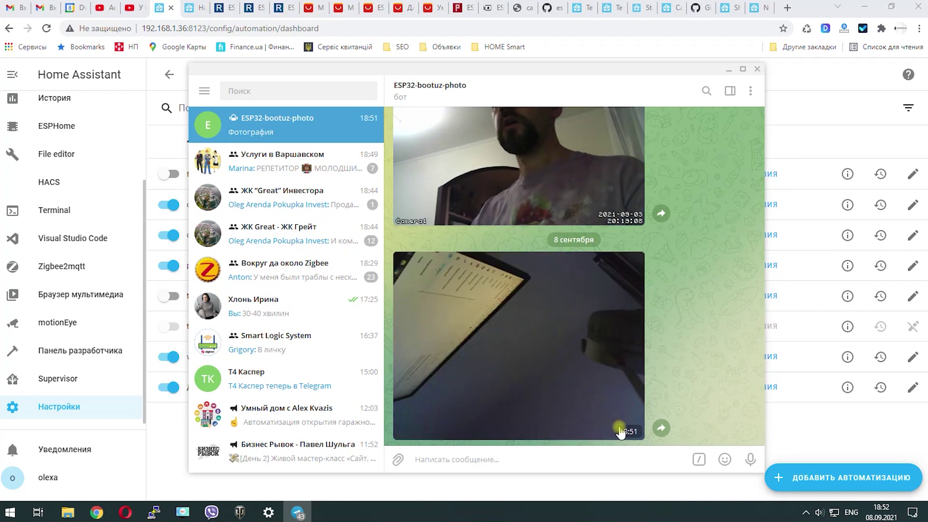
pyautogui.moveTo(623, 435)
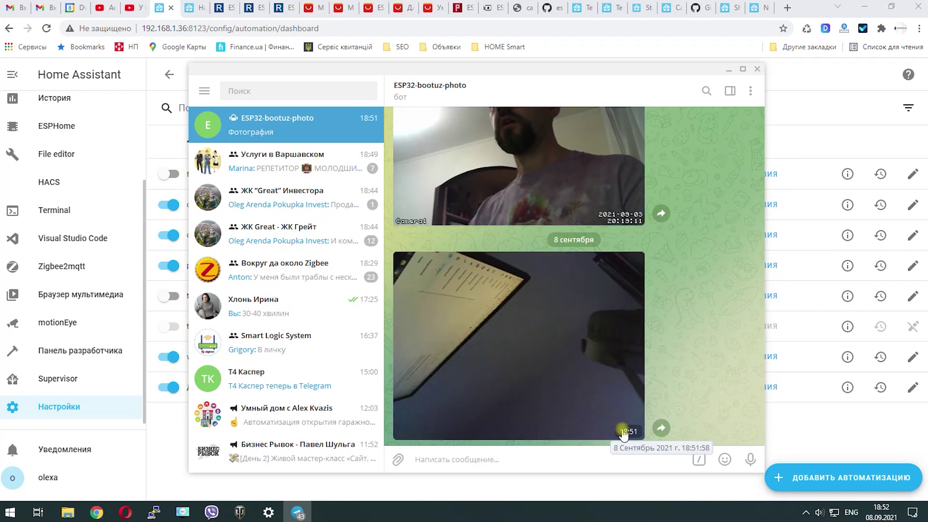